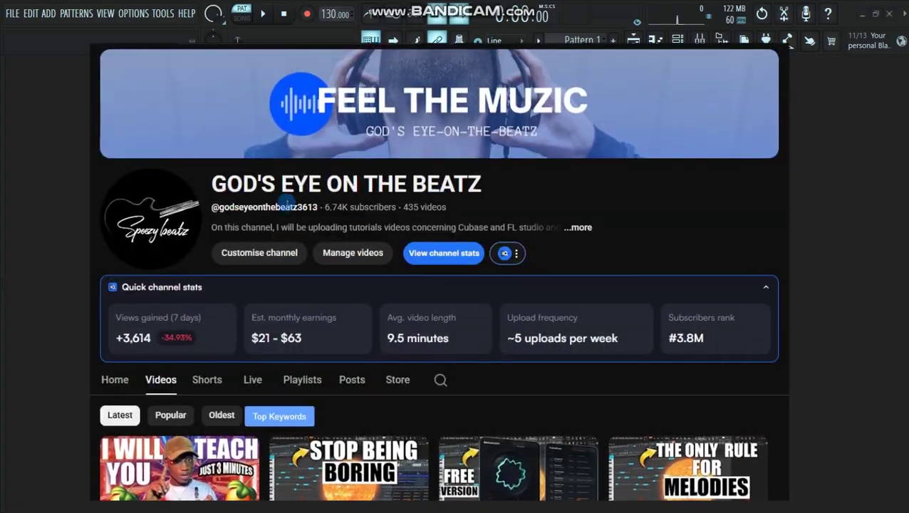
# Examine the GOD'S EYE ON THE BEATZ channel page and read its full description.
pyautogui.moveTo(214, 183); pyautogui.dragTo(501, 184)
pyautogui.click(639, 215)
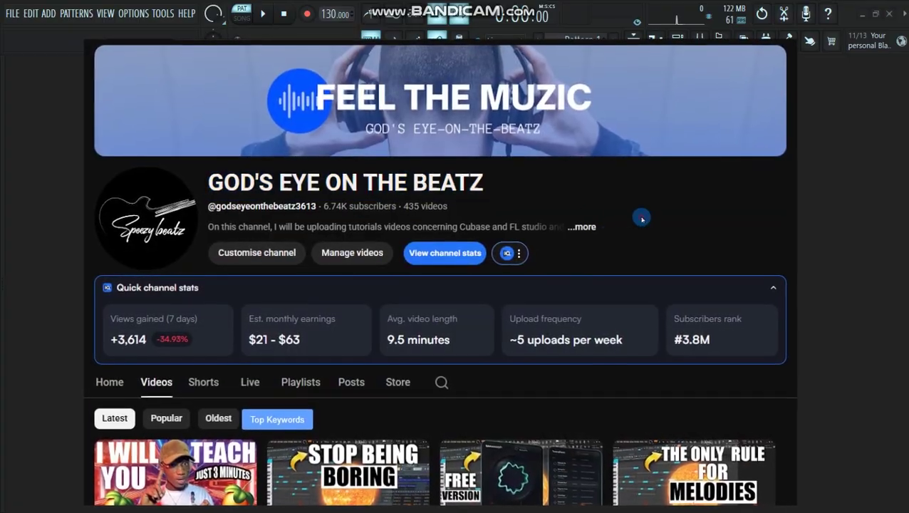
pyautogui.click(581, 227)
pyautogui.scroll(-3, 441, 275)
pyautogui.scroll(2, 427, 264)
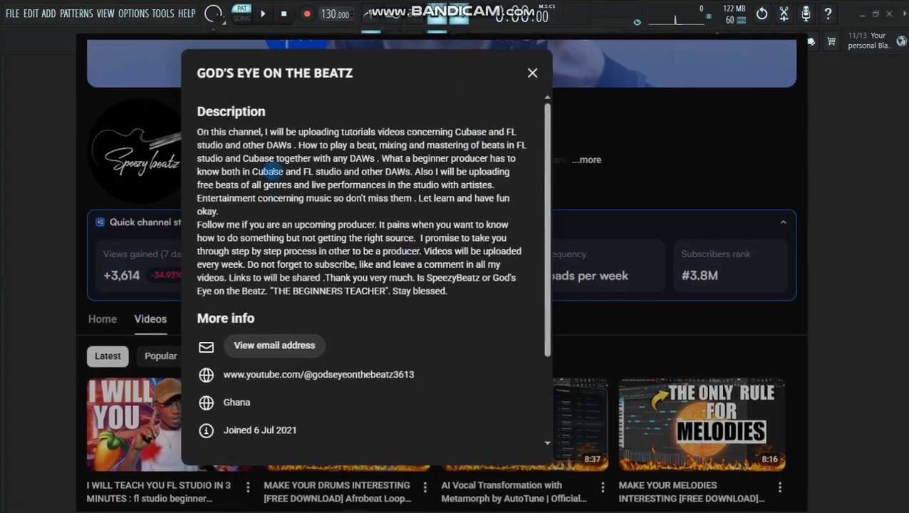
pyautogui.click(593, 171)
# Browse the channel's uploaded videos from the latest ones back to those several months old.
pyautogui.scroll(-7, 593, 171)
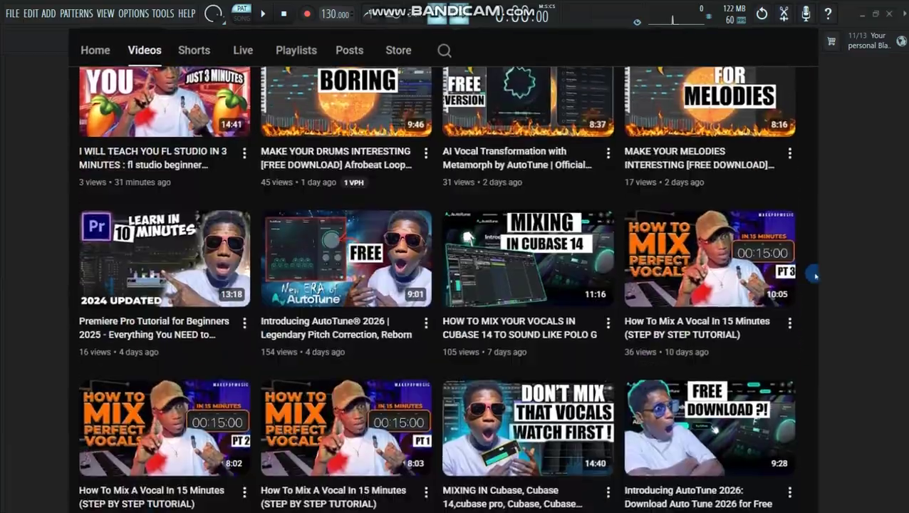
pyautogui.scroll(-6, 441, 285)
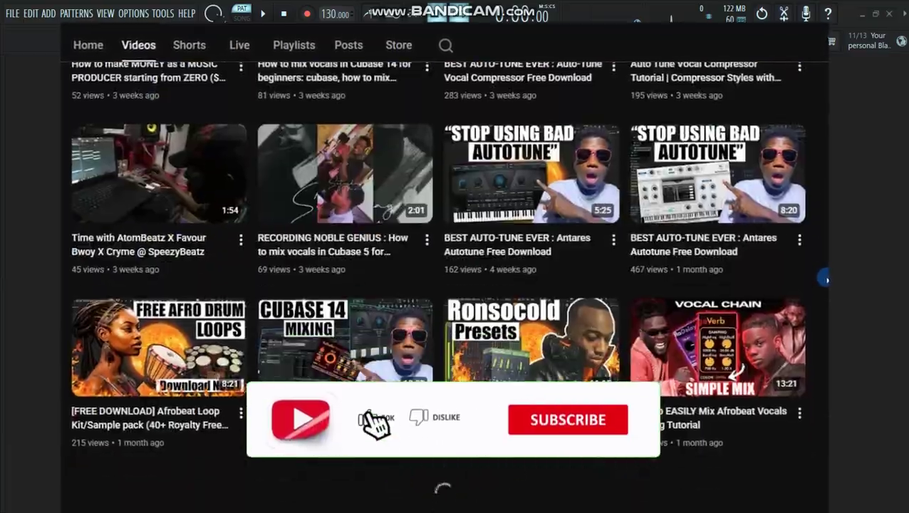
pyautogui.scroll(-15, 442, 285)
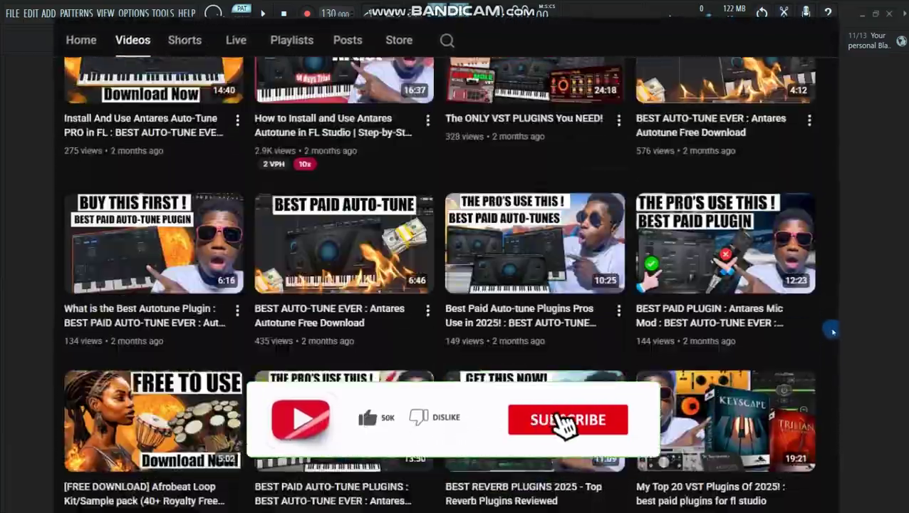
pyautogui.scroll(-15, 836, 331)
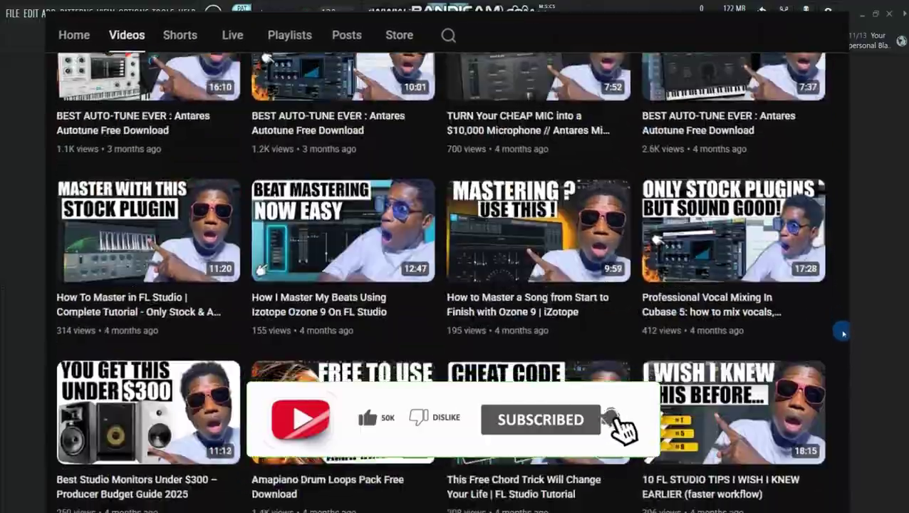
pyautogui.scroll(-12, 846, 334)
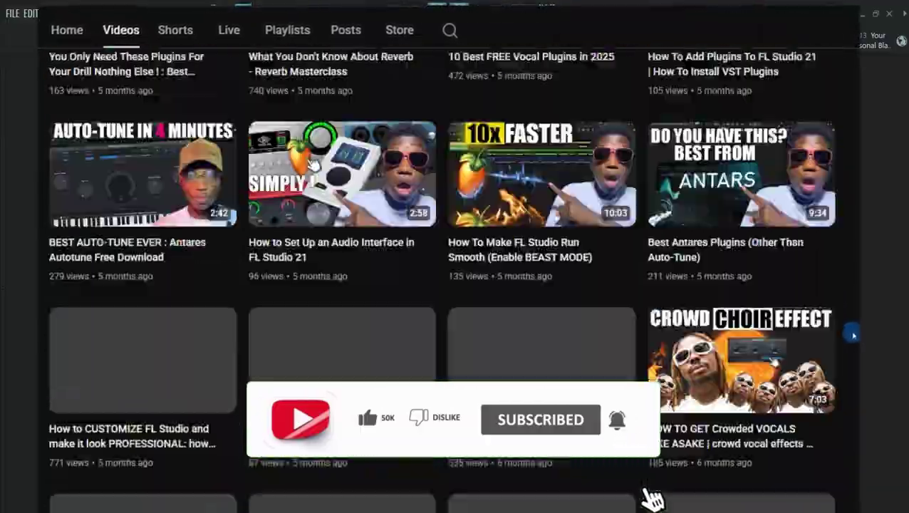
pyautogui.scroll(-15, 856, 335)
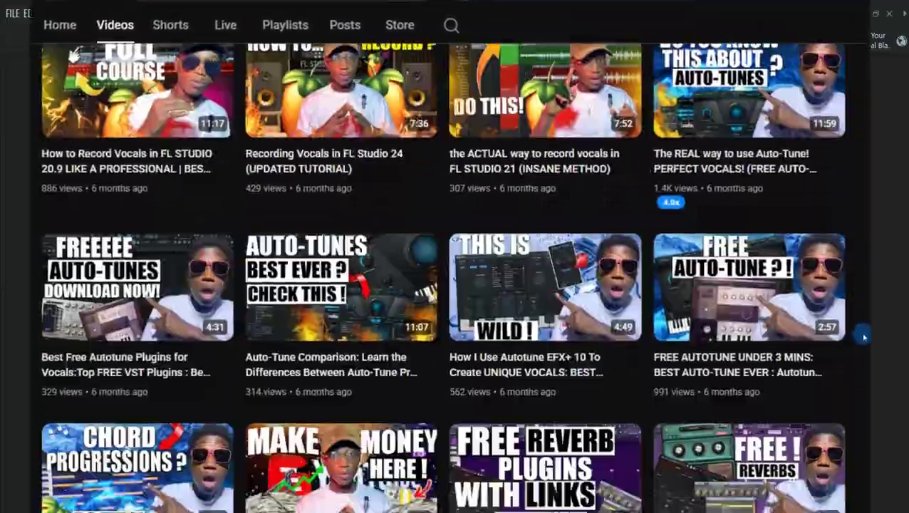
pyautogui.scroll(-8, 866, 336)
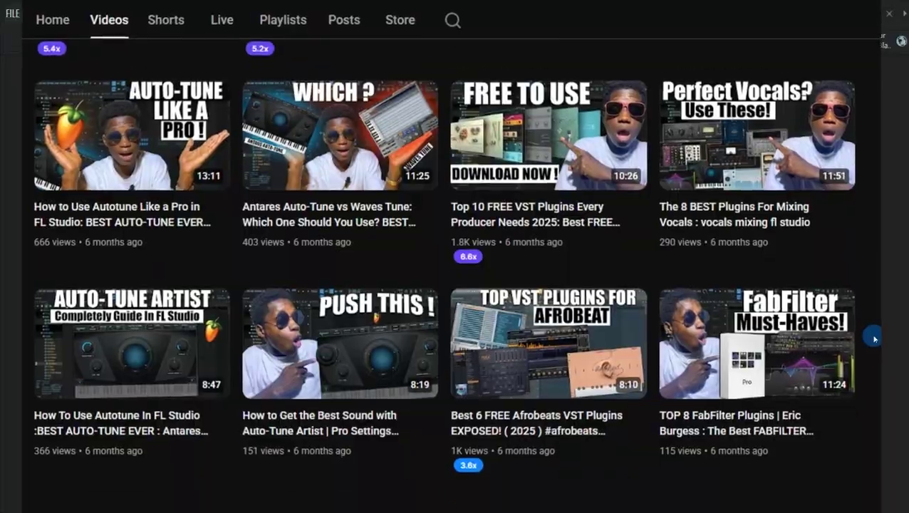
pyautogui.scroll(-10, 572, 312)
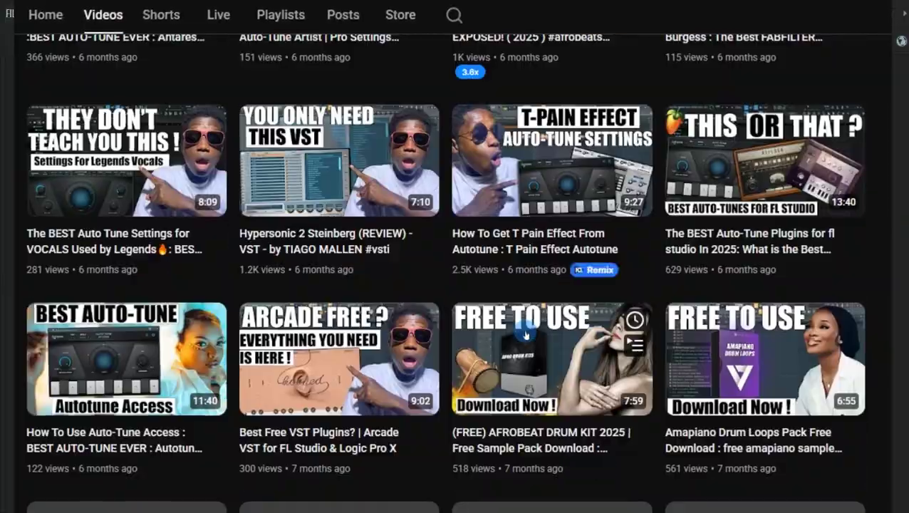
pyautogui.scroll(-8, 394, 322)
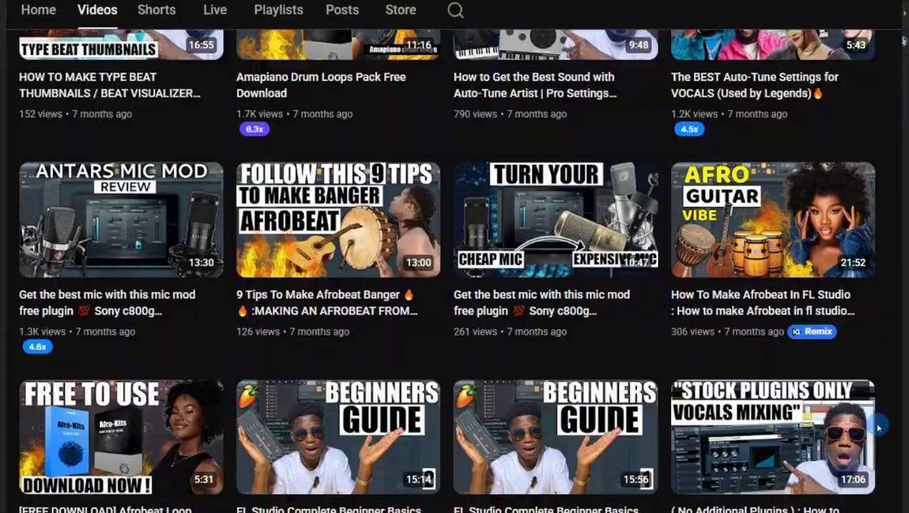
pyautogui.scroll(-3, 880, 434)
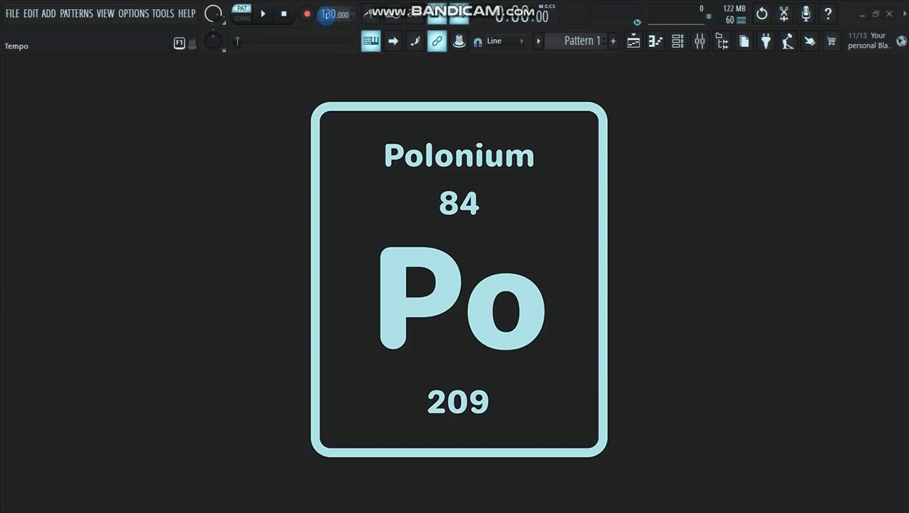
# Set the project tempo to 140 BPM.
pyautogui.rightClick(329, 16)
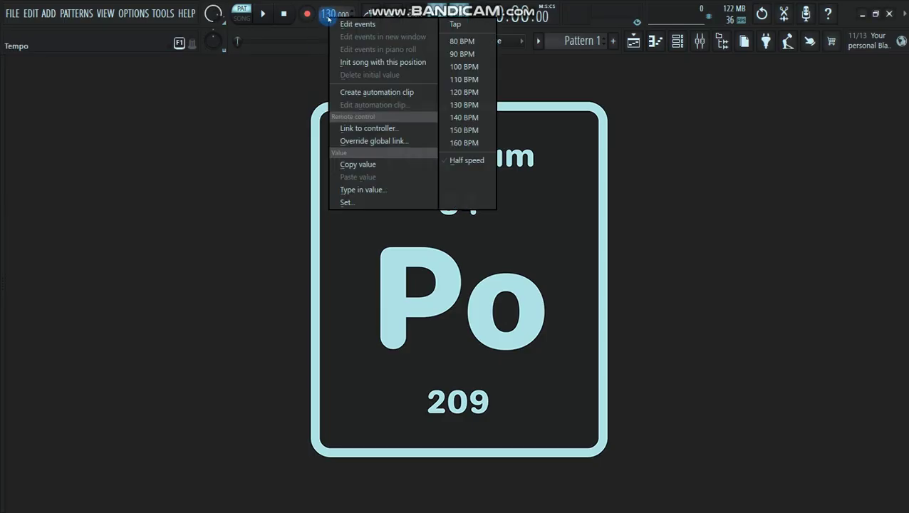
pyautogui.click(464, 117)
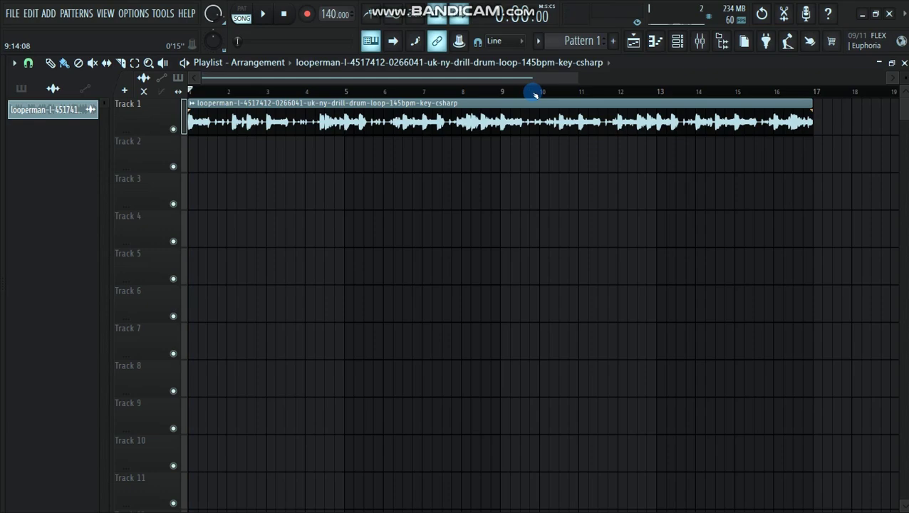
# Fit the UK/NY drill drum loop on Track 1 in the Playlist view and audition its opening bars.
pyautogui.moveTo(533, 77)
pyautogui.mouseDown()
pyautogui.moveTo(554, 75)
pyautogui.moveTo(538, 77)
pyautogui.mouseUp()
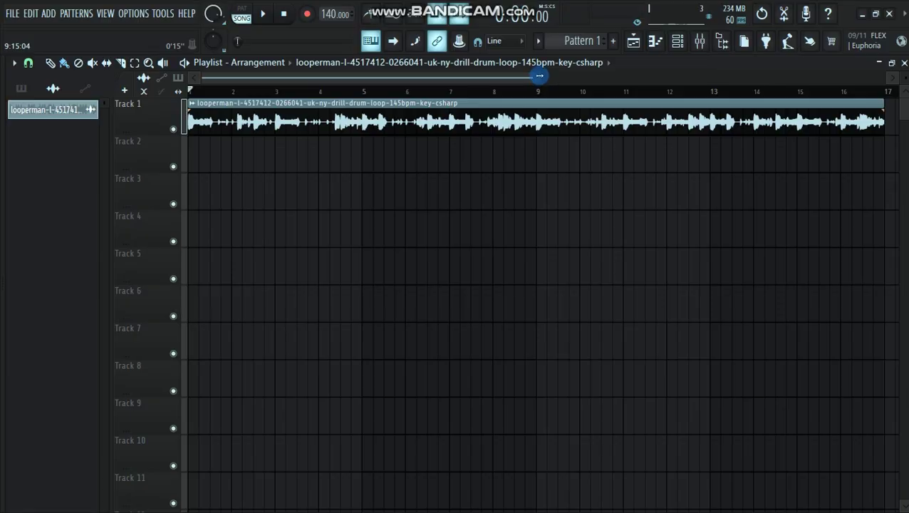
pyautogui.press('space')
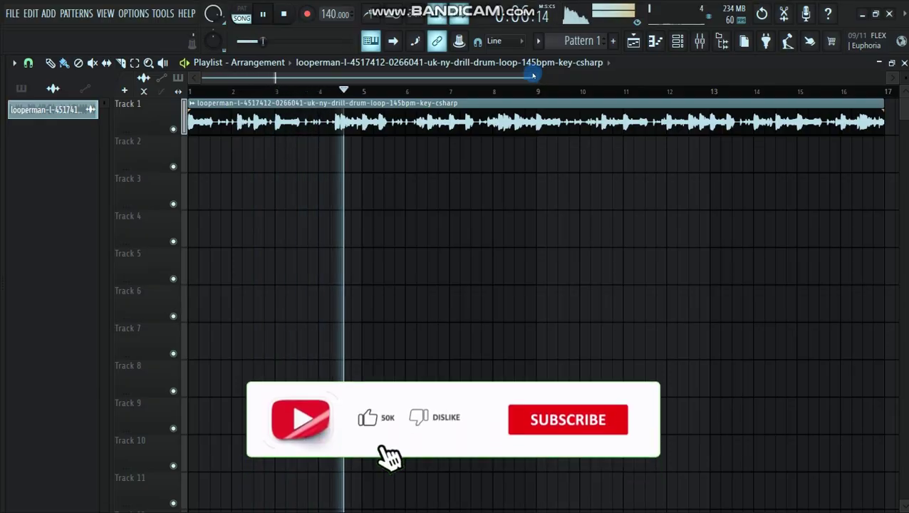
pyautogui.press('space')
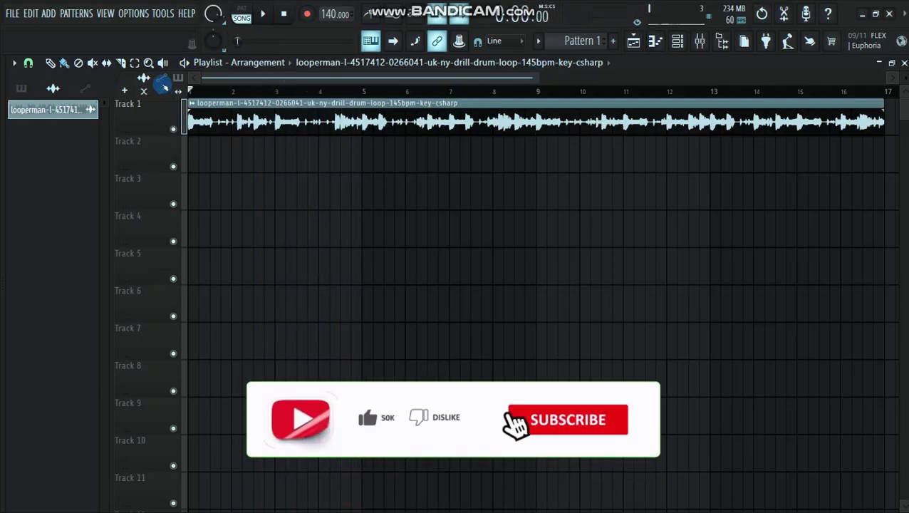
# Slice the drum loop on Track 1 at bar 9 with beat snapping and delete the second half.
pyautogui.press('c')
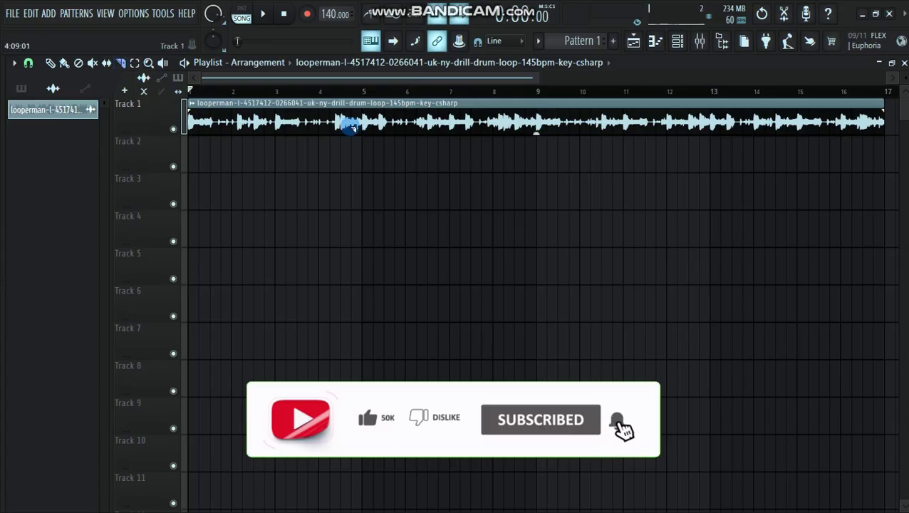
pyautogui.click(29, 63)
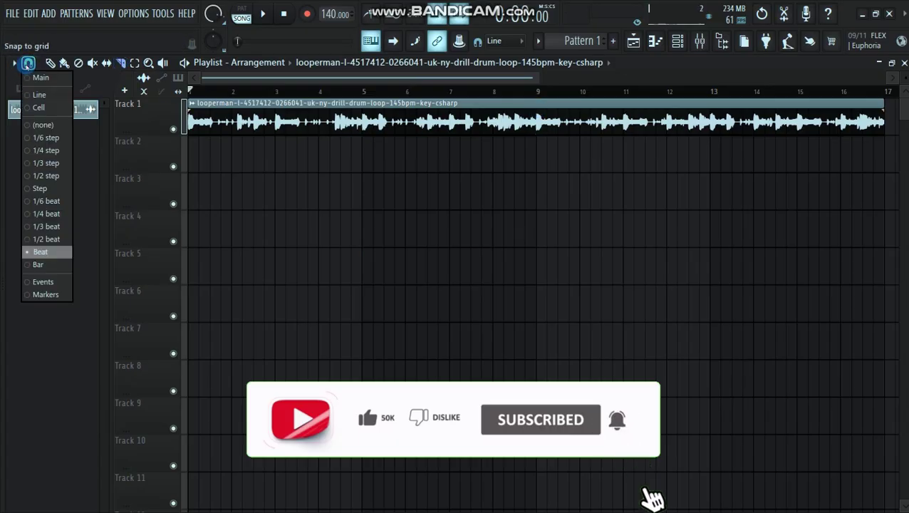
pyautogui.click(39, 251)
pyautogui.click(536, 121)
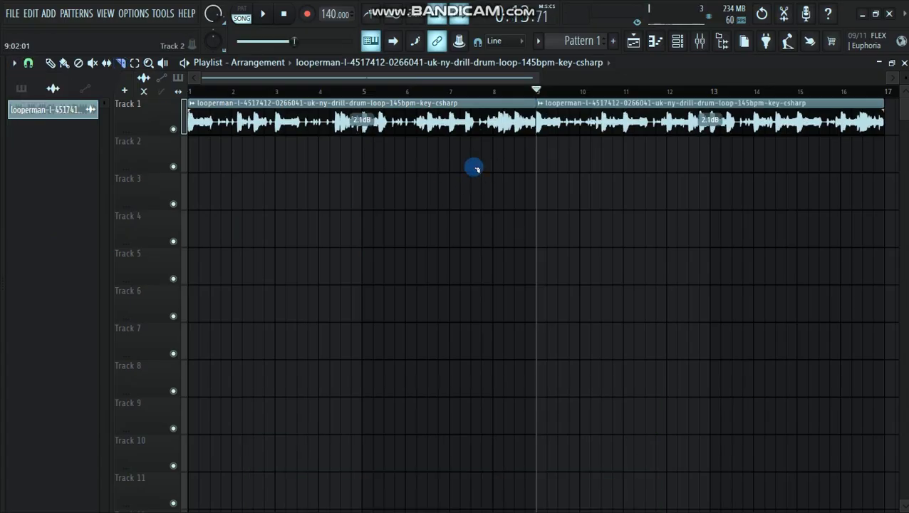
pyautogui.click(50, 62)
pyautogui.rightClick(623, 116)
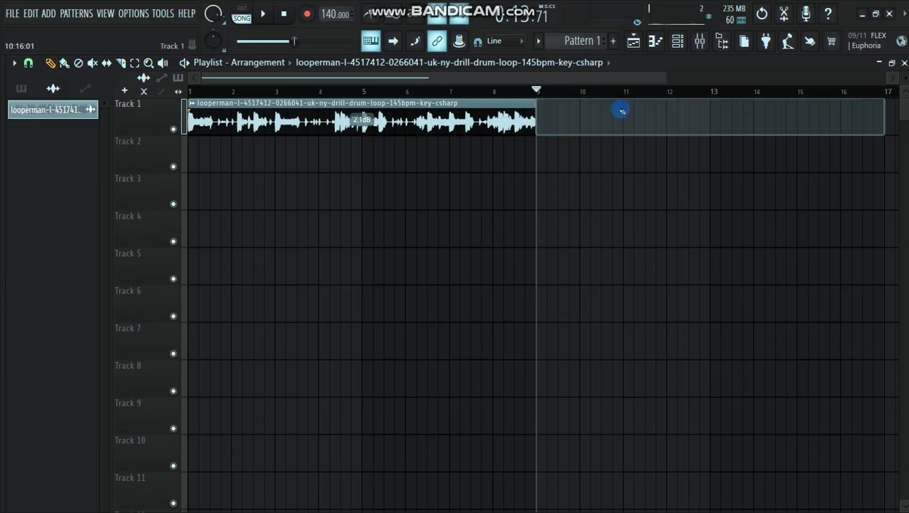
# Play the trimmed drum loop from bar 1 to check it.
pyautogui.click(202, 95)
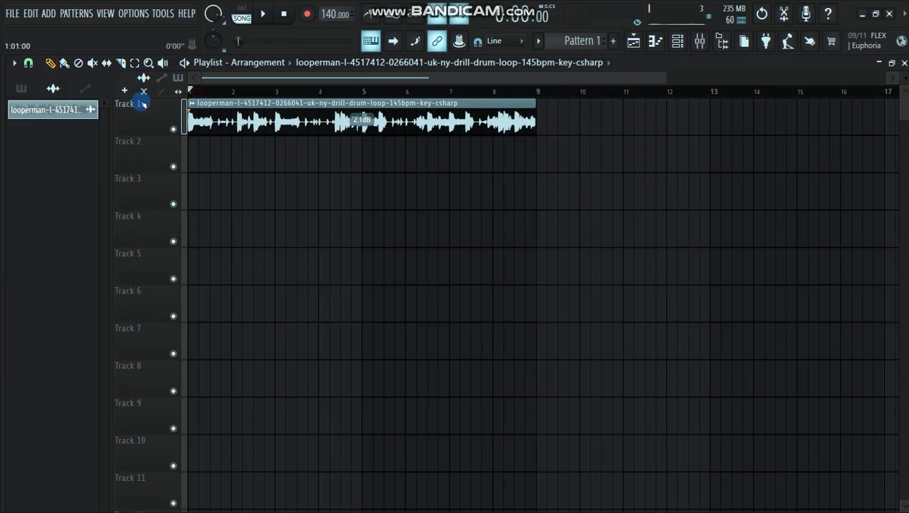
pyautogui.press('space')
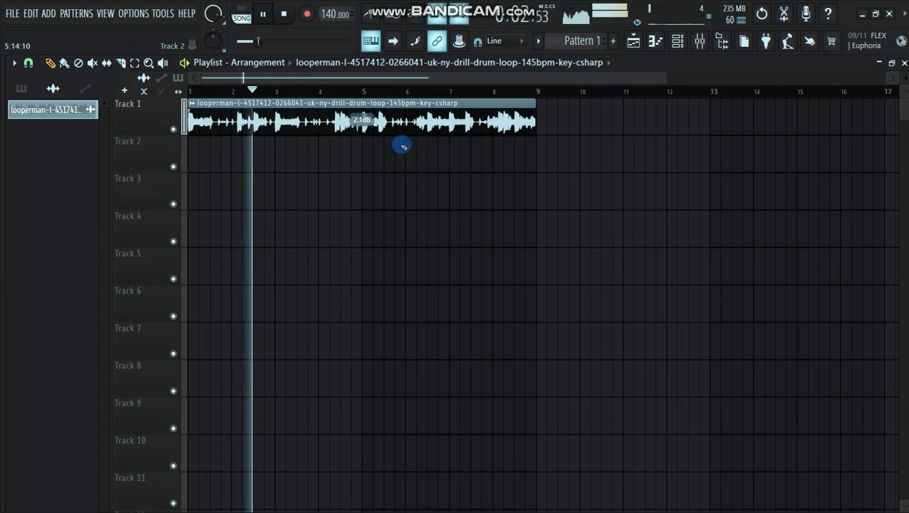
pyautogui.press('space')
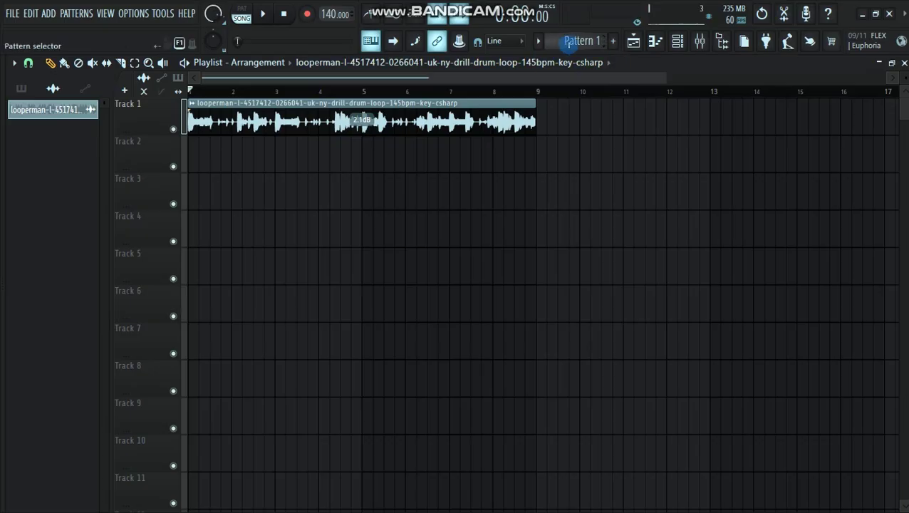
# Place Pattern 1 at the start of Track 2 and rename it melody with an olive green color.
pyautogui.click(579, 41)
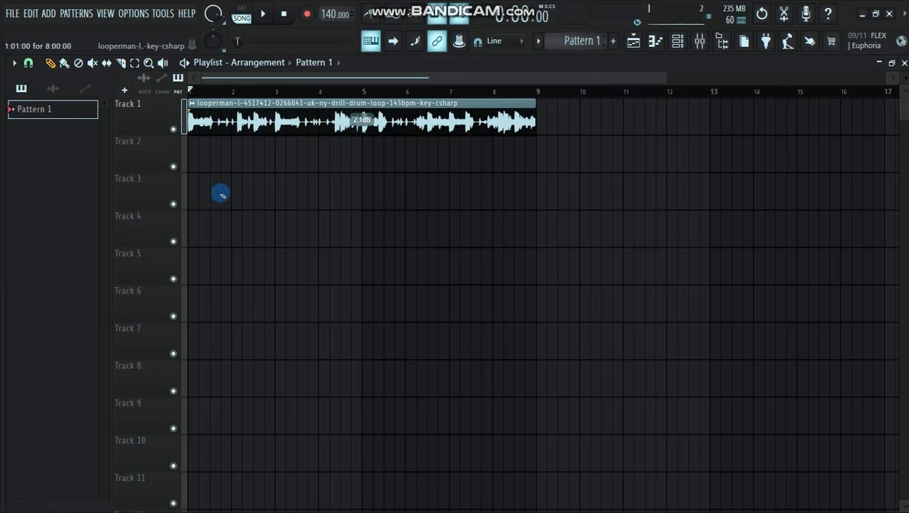
pyautogui.click(190, 157)
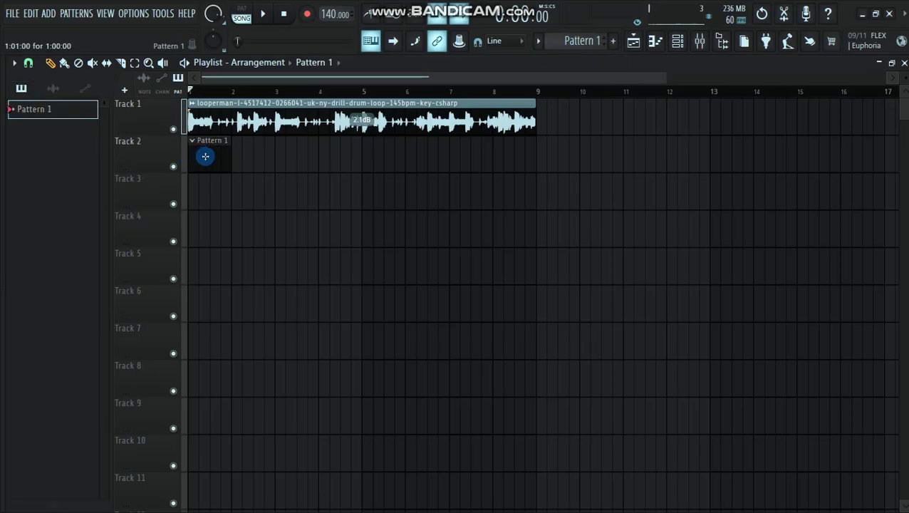
pyautogui.click(193, 141)
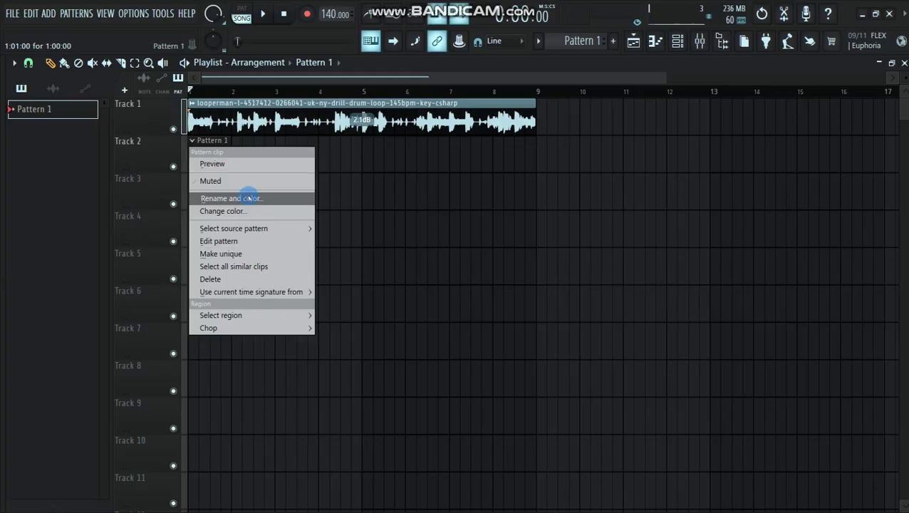
pyautogui.click(243, 197)
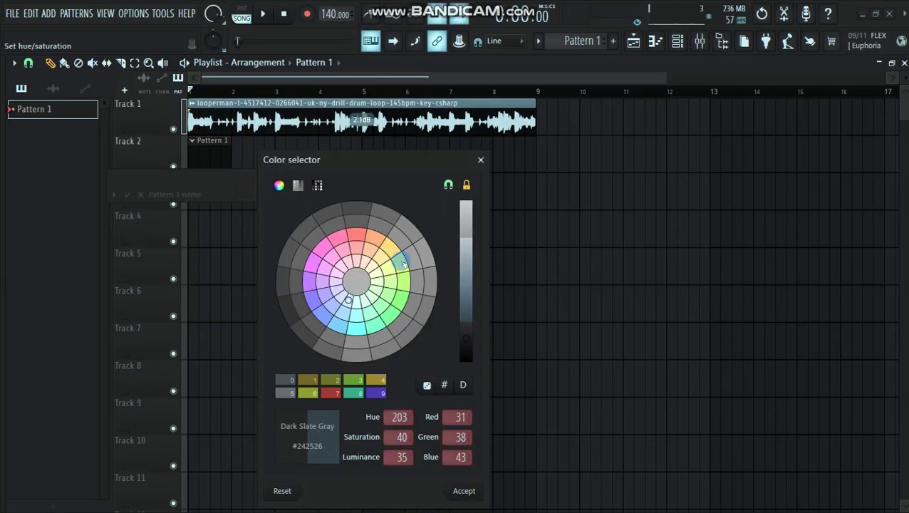
pyautogui.click(403, 264)
pyautogui.click(464, 491)
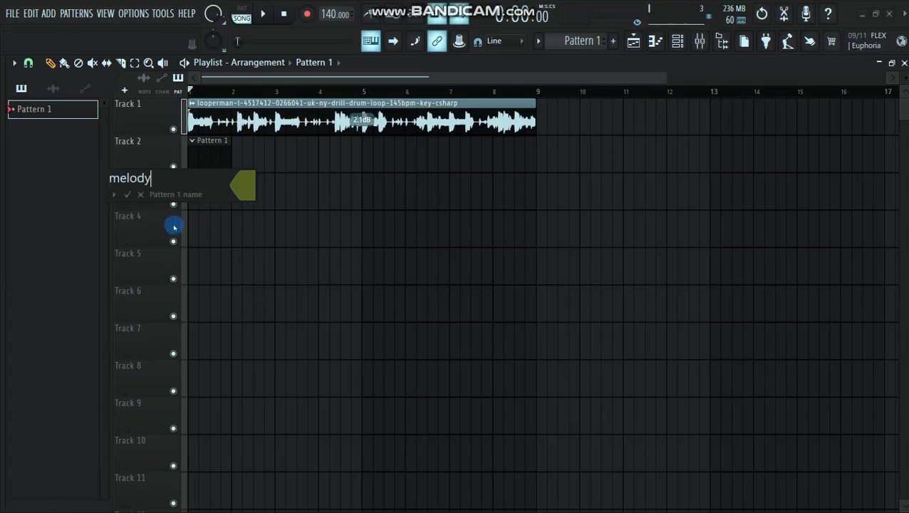
pyautogui.click(127, 194)
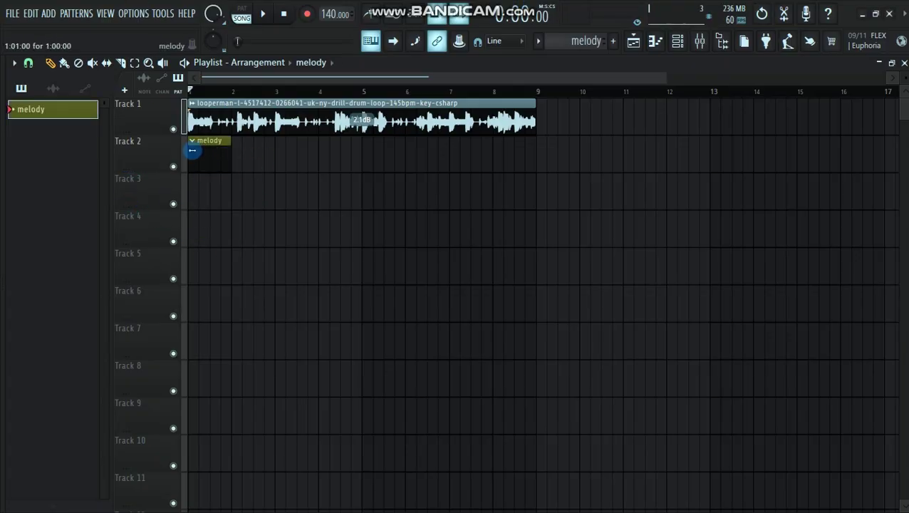
# Color Track 2 dark olive green to match the melody pattern.
pyautogui.rightClick(156, 154)
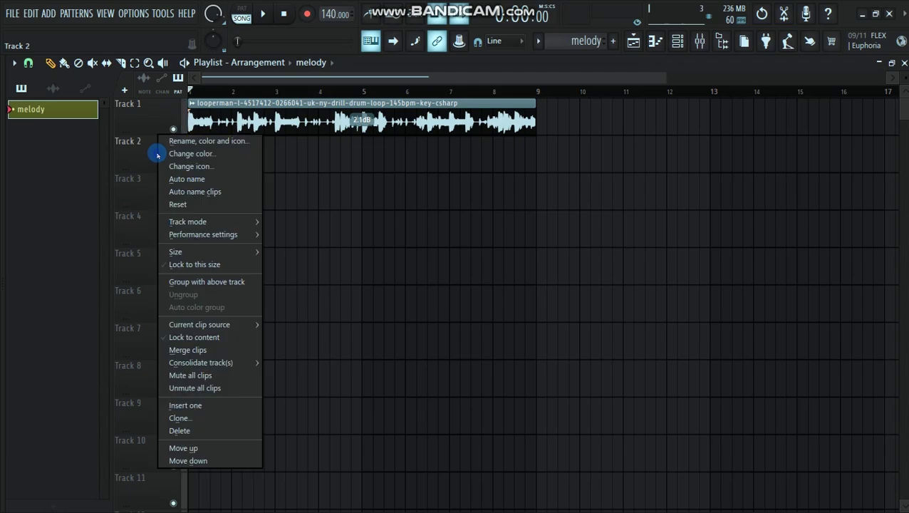
pyautogui.click(205, 156)
pyautogui.click(329, 222)
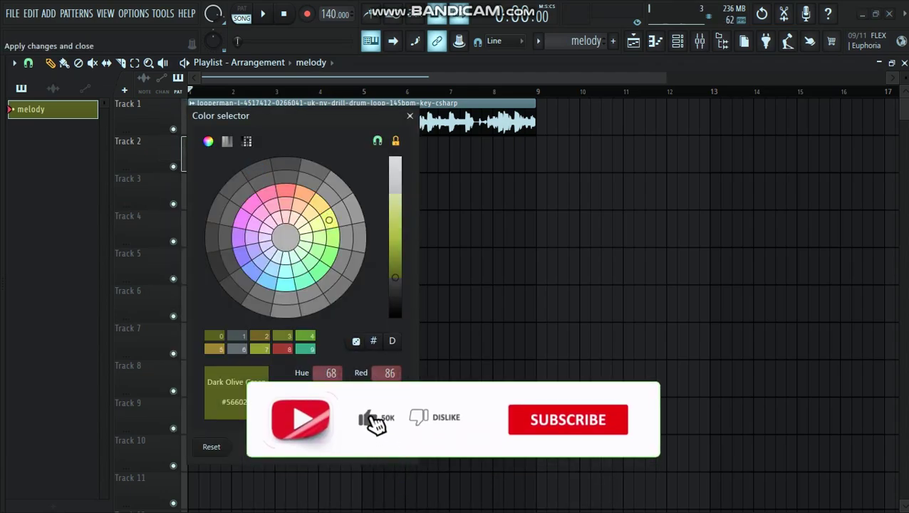
pyautogui.click(283, 225)
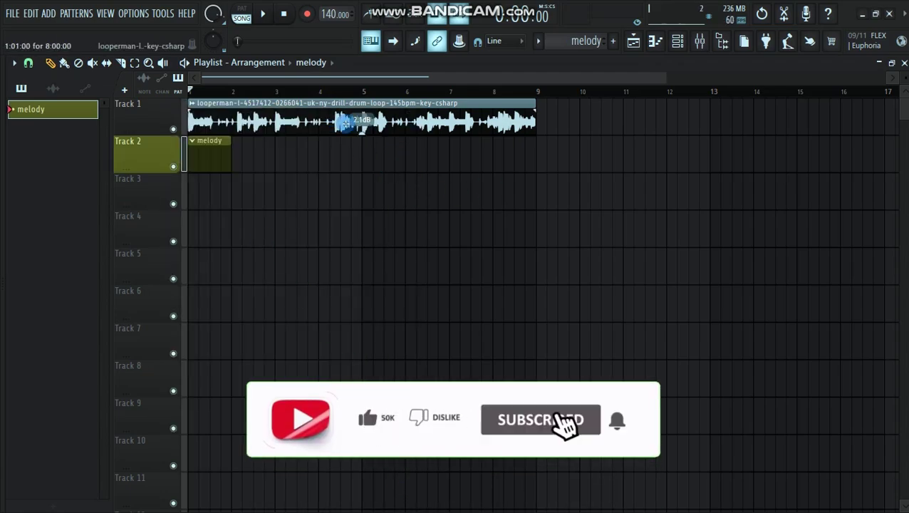
# Add a Scaler 3 instrument channel to the channel rack.
pyautogui.click(678, 40)
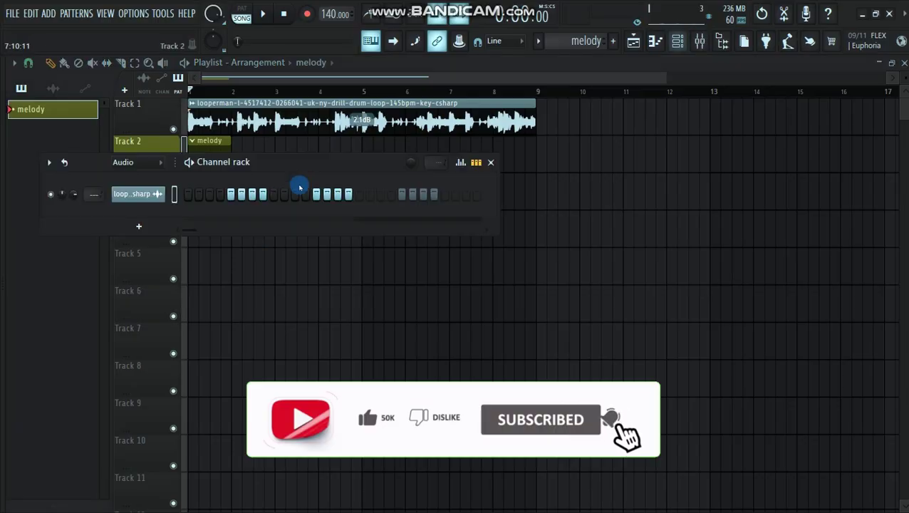
pyautogui.moveTo(277, 165); pyautogui.dragTo(450, 210)
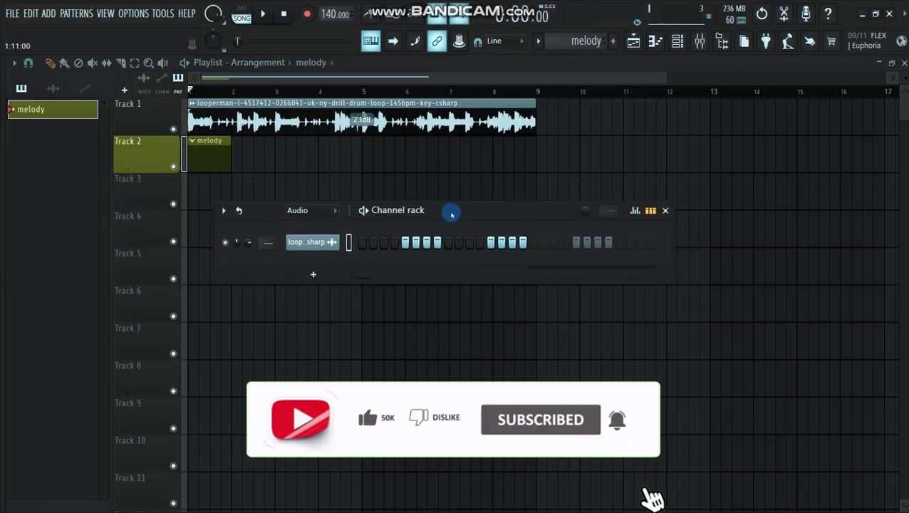
pyautogui.click(312, 277)
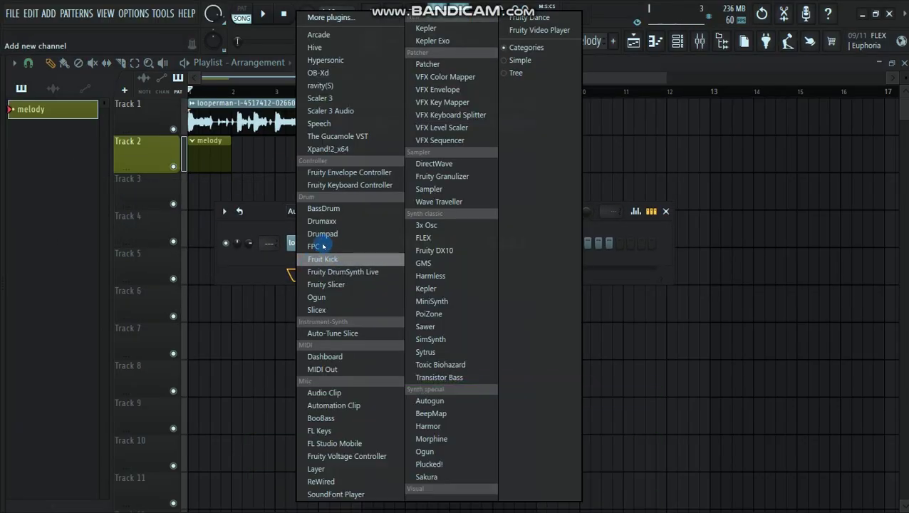
pyautogui.click(321, 99)
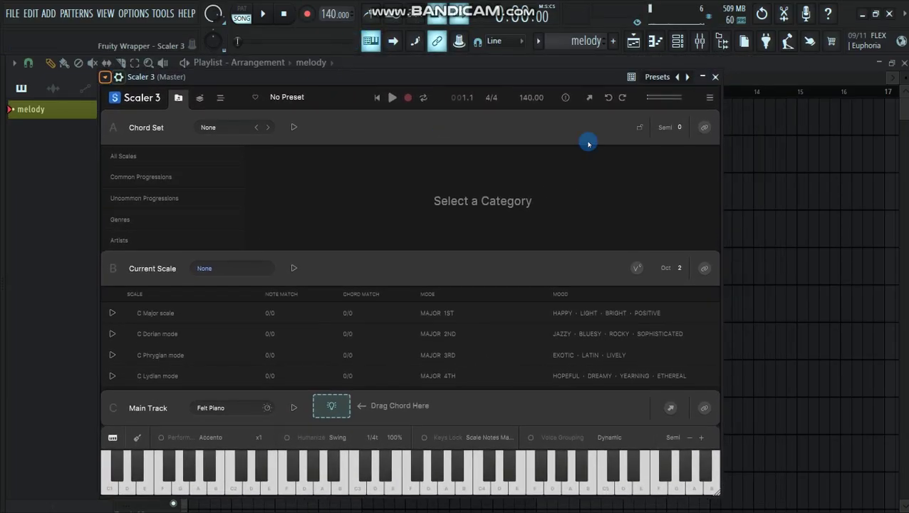
# Close the Scaler 3 window and extend the melody clip on Track 2 to bar 9, matching the drum loop.
pyautogui.click(716, 77)
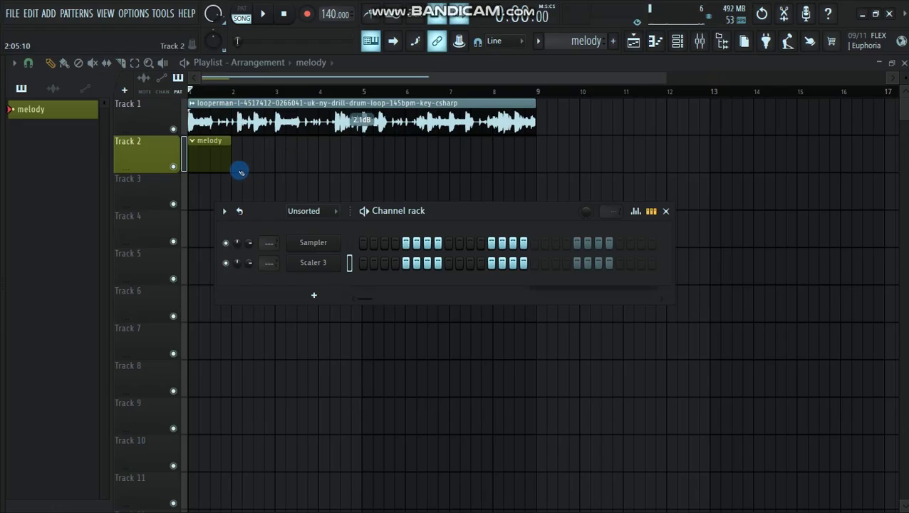
pyautogui.moveTo(229, 167); pyautogui.dragTo(522, 159)
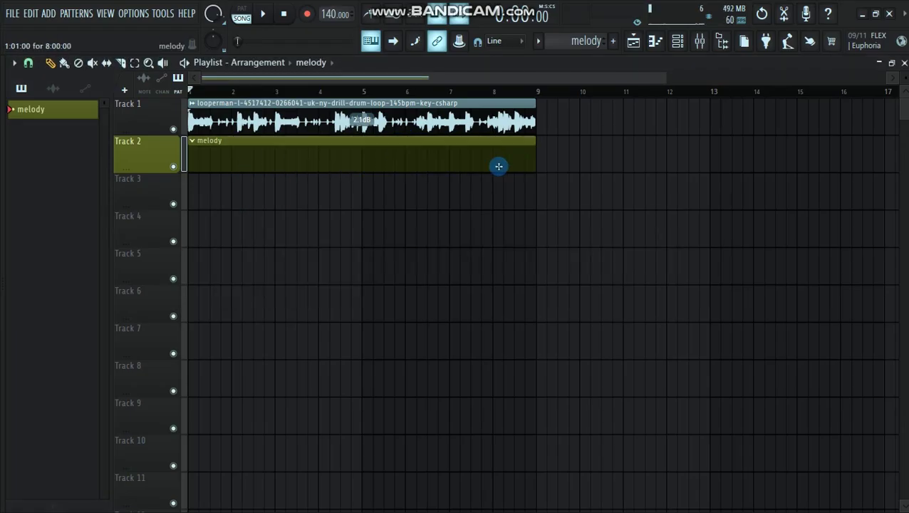
# Reopen Scaler 3 from its channel, detach its window and enlarge it over the playlist.
pyautogui.click(677, 40)
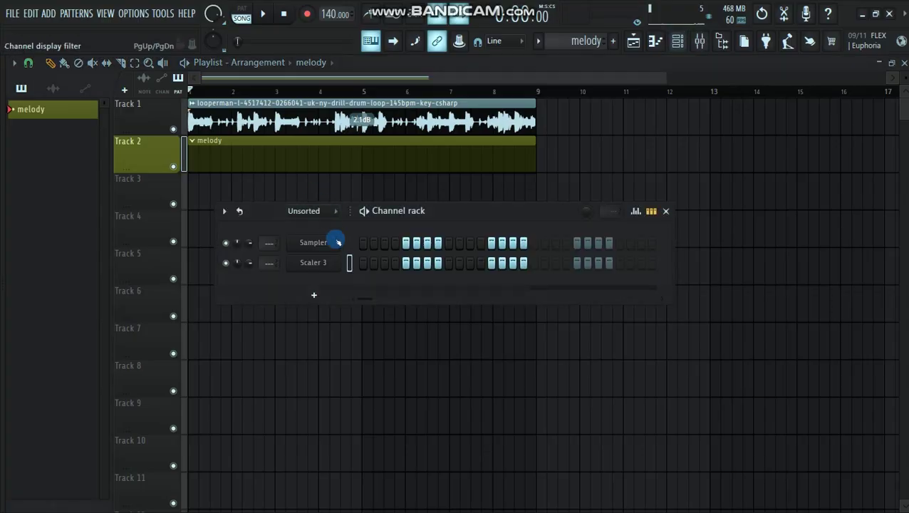
pyautogui.click(329, 263)
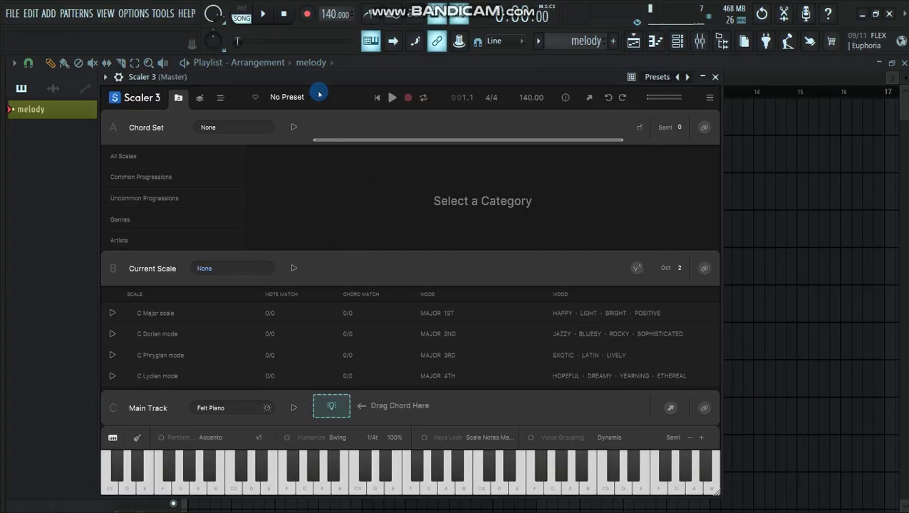
pyautogui.click(104, 78)
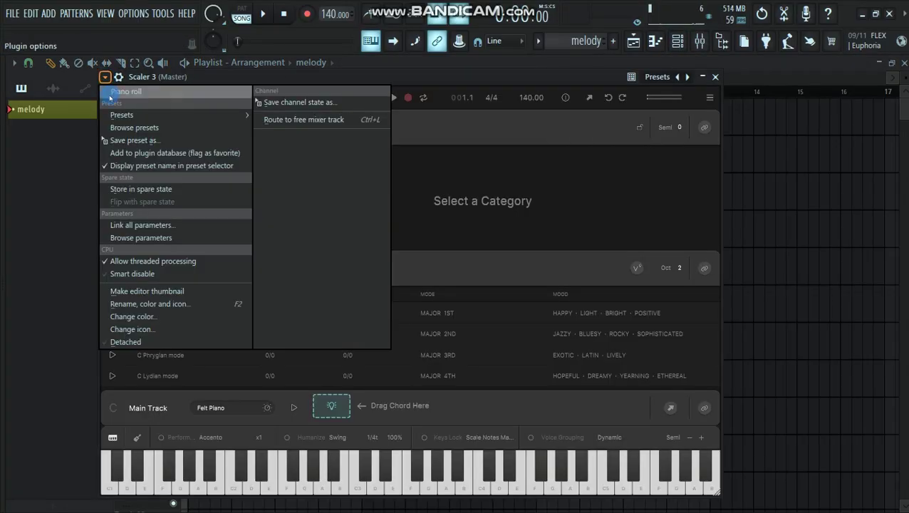
pyautogui.click(148, 343)
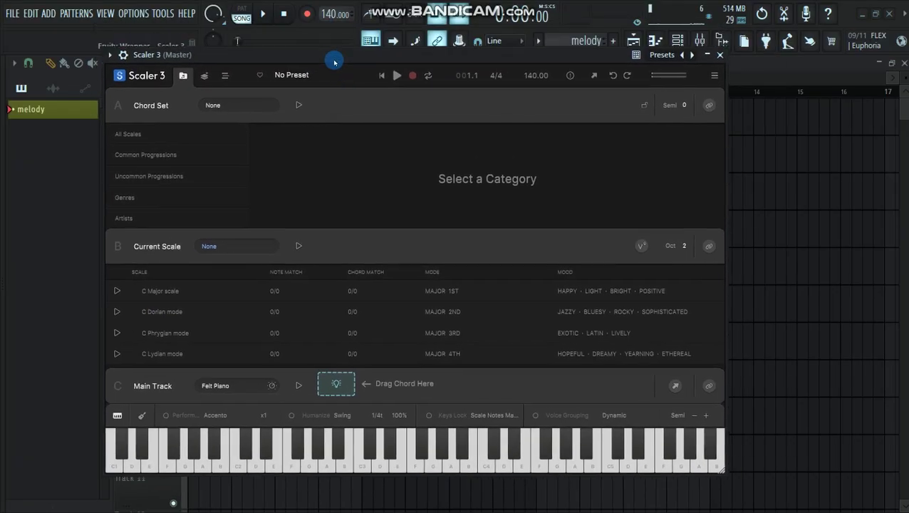
pyautogui.moveTo(335, 63); pyautogui.dragTo(307, 46)
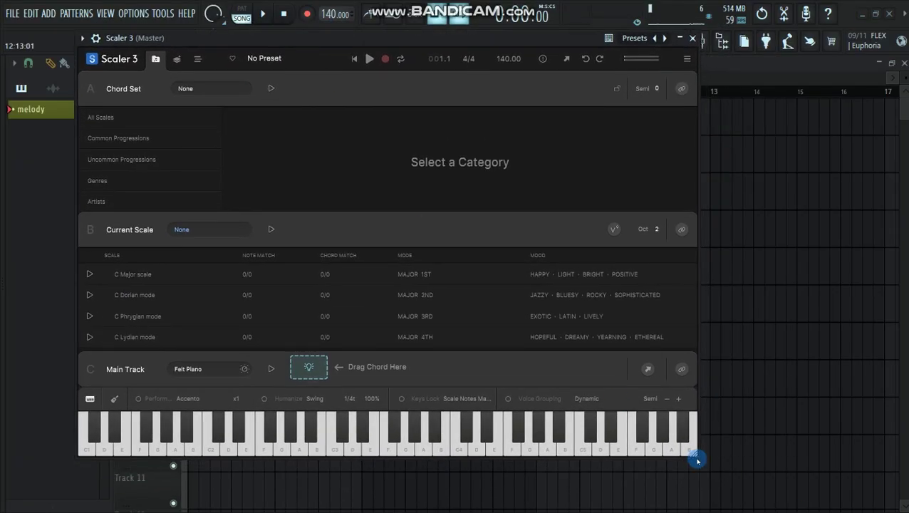
pyautogui.moveTo(693, 453); pyautogui.dragTo(757, 470)
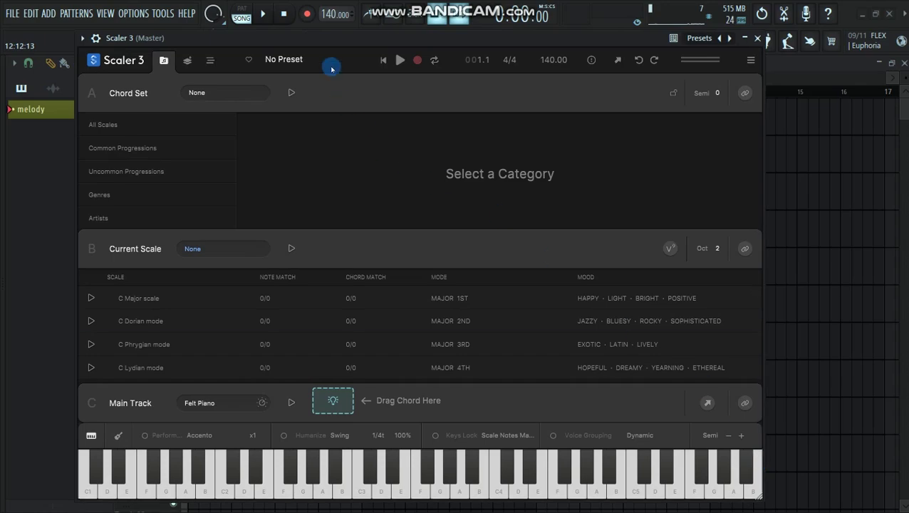
pyautogui.moveTo(340, 46)
pyautogui.mouseDown()
pyautogui.moveTo(343, 36)
pyautogui.moveTo(336, 37)
pyautogui.mouseUp()
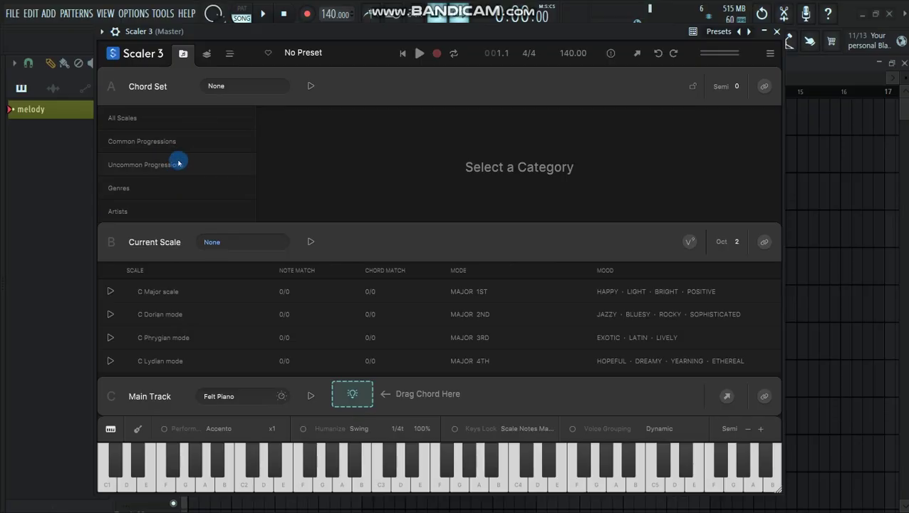
# Browse the chord set categories and list the chord sets under Moods.
pyautogui.scroll(-1, 168, 186)
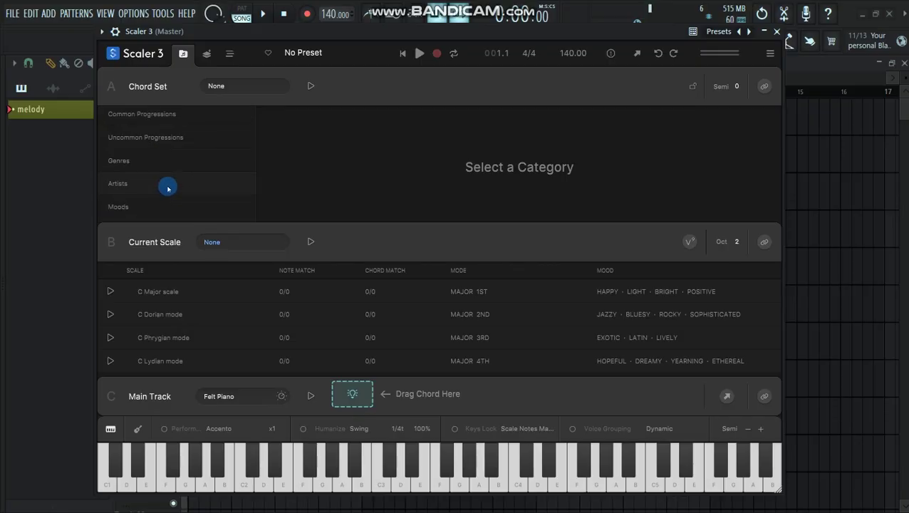
pyautogui.scroll(1, 167, 187)
pyautogui.scroll(-2, 162, 190)
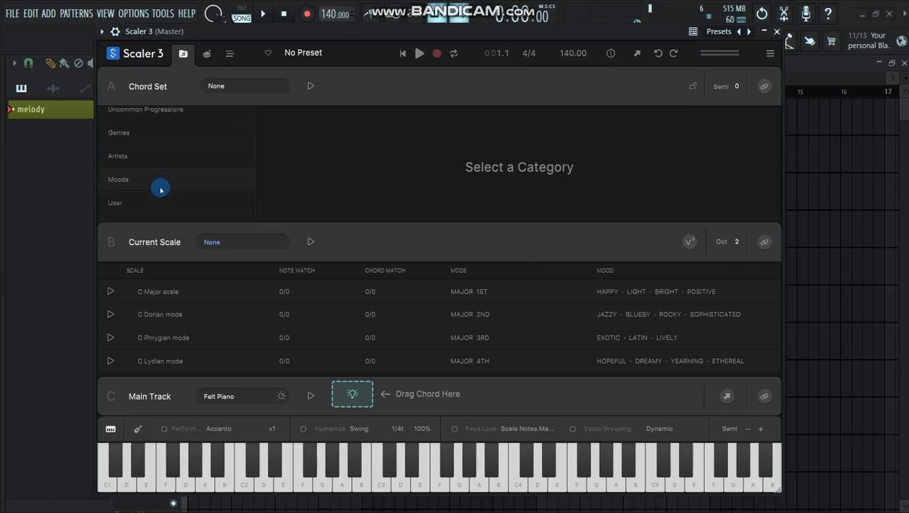
pyautogui.scroll(-1, 160, 190)
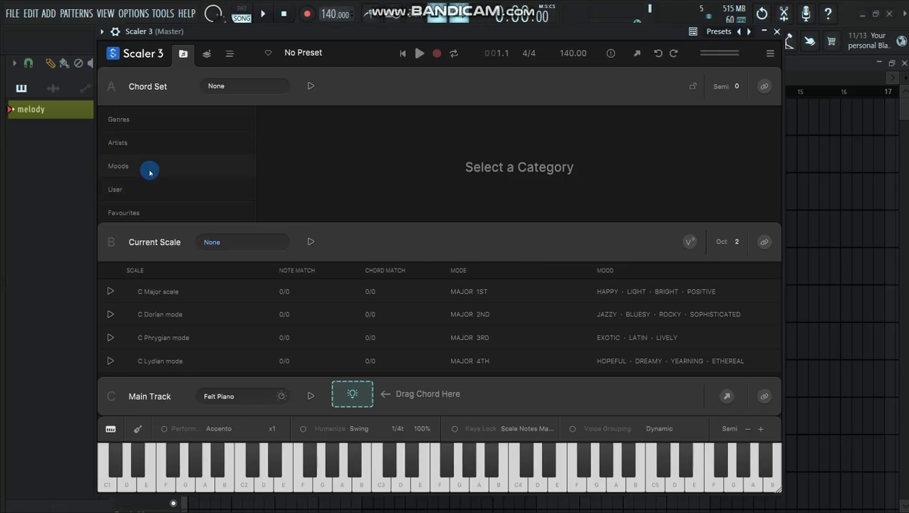
pyautogui.click(150, 173)
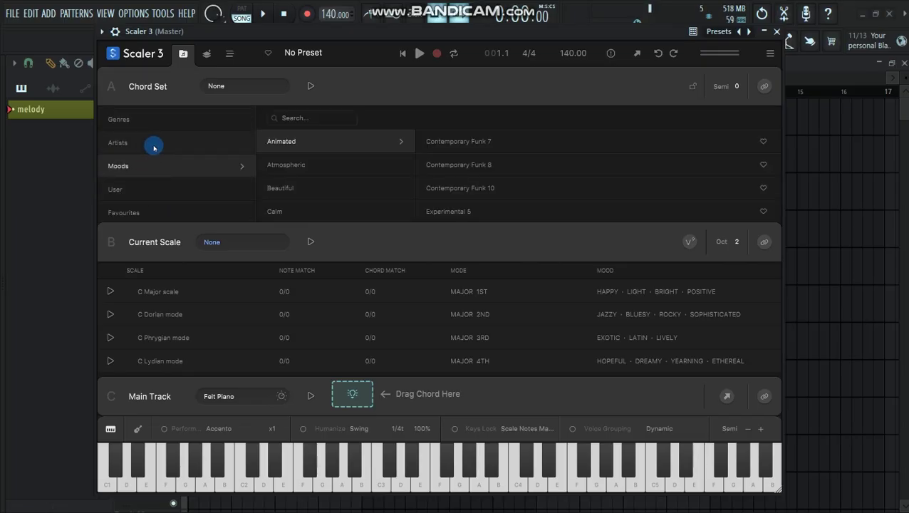
# Load the Hip Hop 1 chord set from the Hip Hop list under Genres.
pyautogui.scroll(1, 152, 157)
pyautogui.click(140, 152)
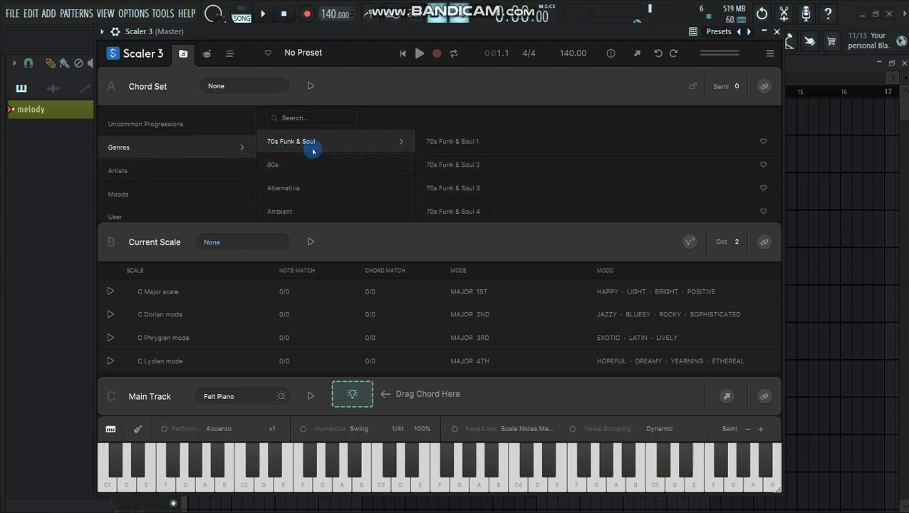
pyautogui.scroll(-3, 296, 174)
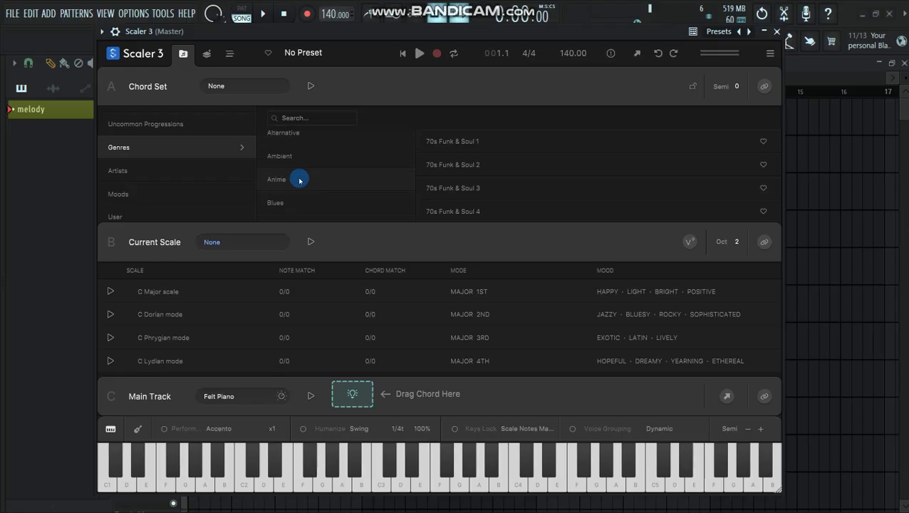
pyautogui.scroll(-3, 302, 177)
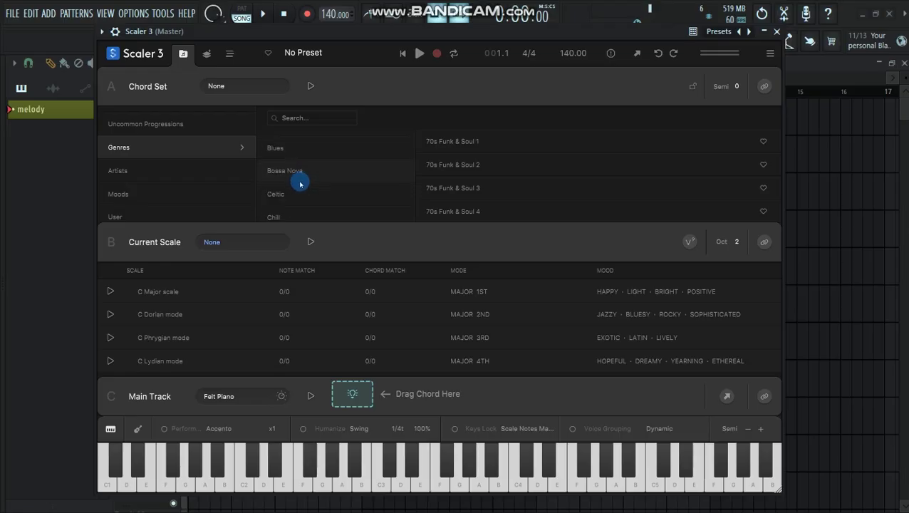
pyautogui.scroll(-4, 300, 184)
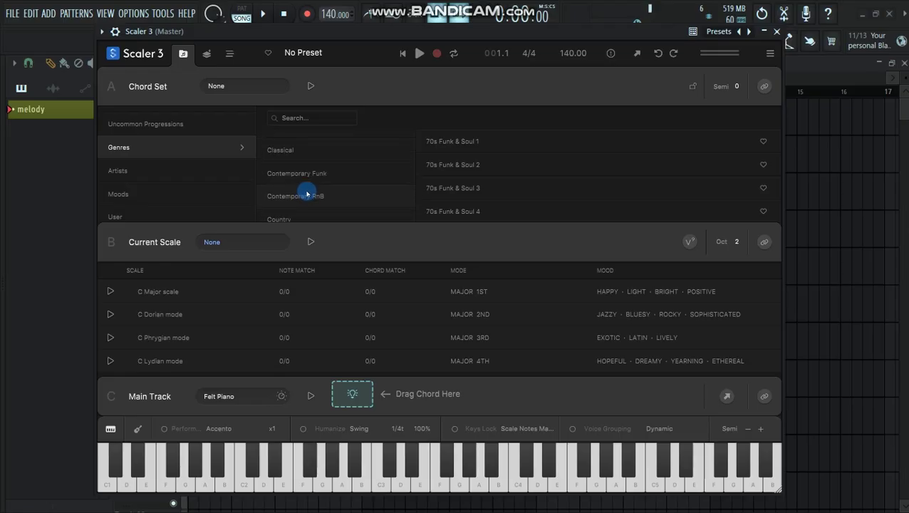
pyautogui.scroll(-6, 308, 194)
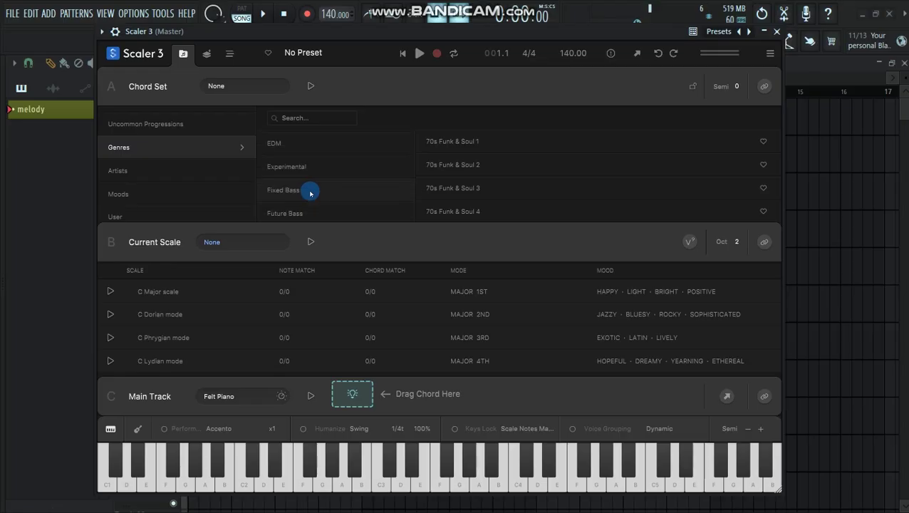
pyautogui.scroll(-3, 310, 193)
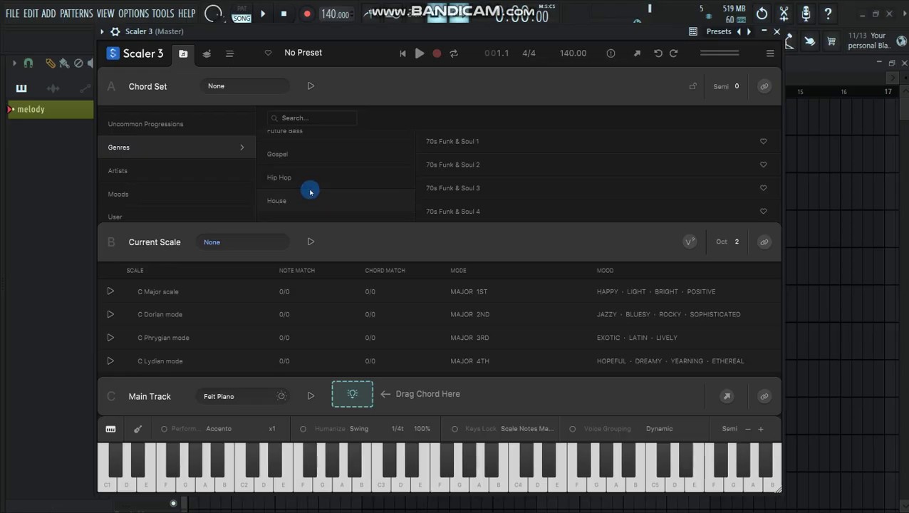
pyautogui.click(307, 180)
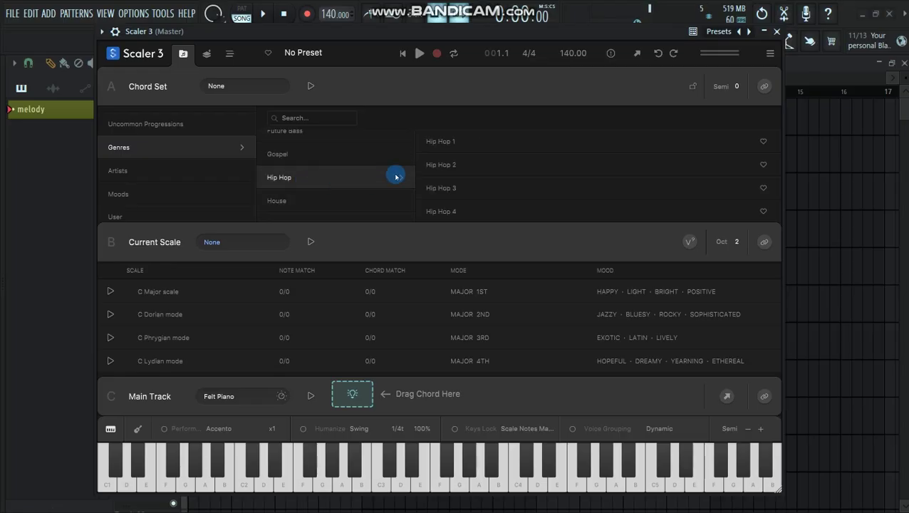
pyautogui.click(456, 148)
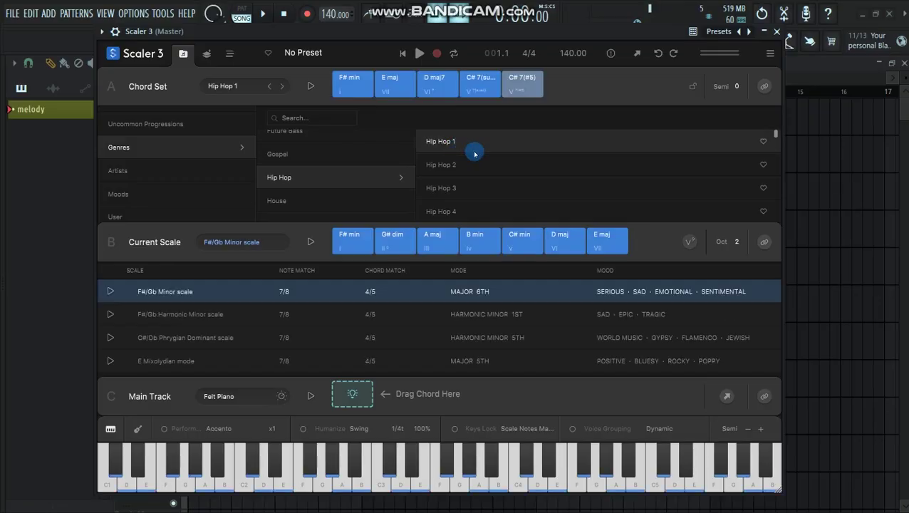
# Audition the Hip Hop 1 chords one after another, from F# min to C# 7(#5).
pyautogui.click(352, 90)
pyautogui.click(392, 85)
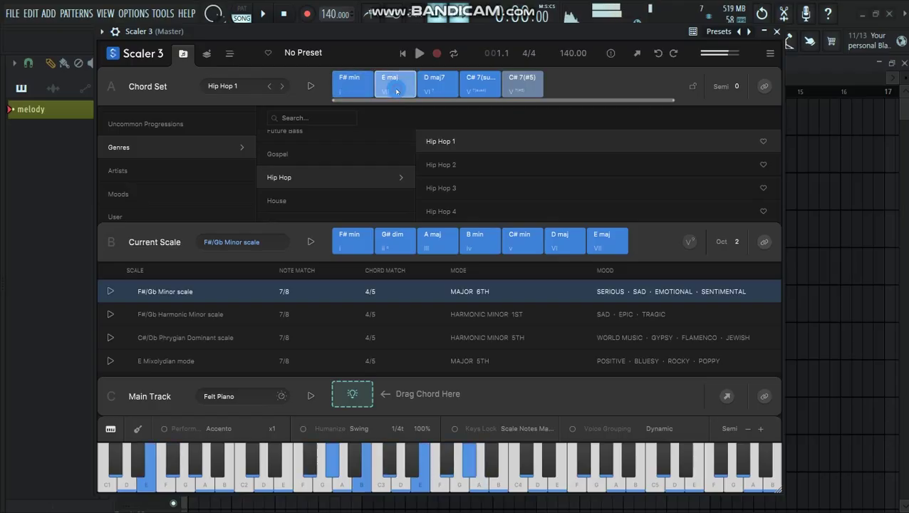
pyautogui.click(427, 87)
pyautogui.click(469, 87)
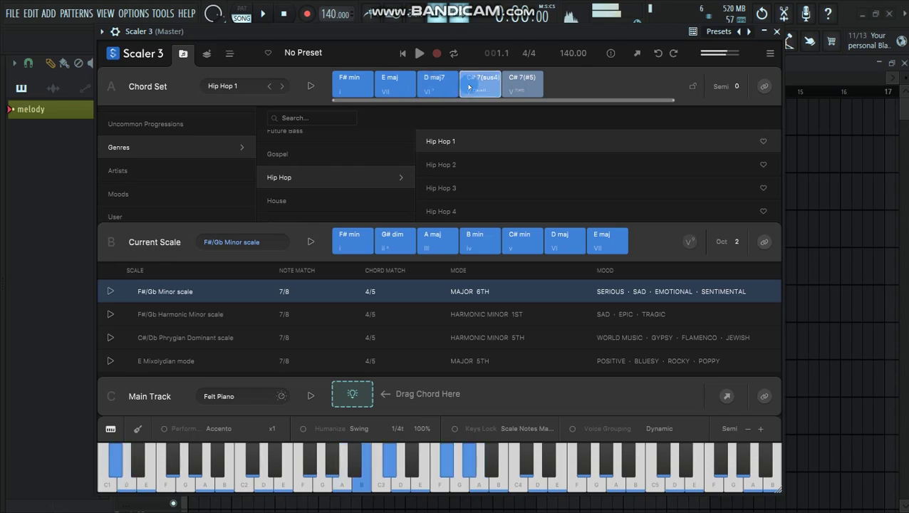
pyautogui.click(523, 87)
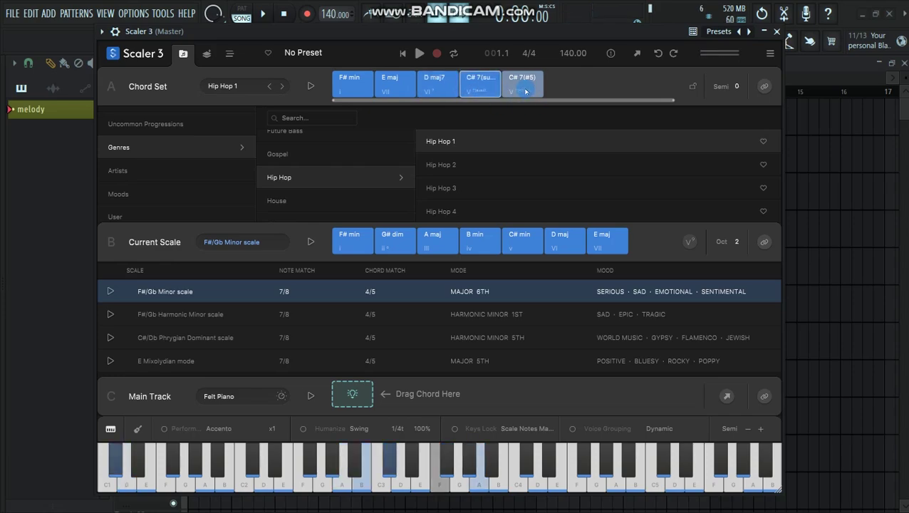
pyautogui.click(523, 90)
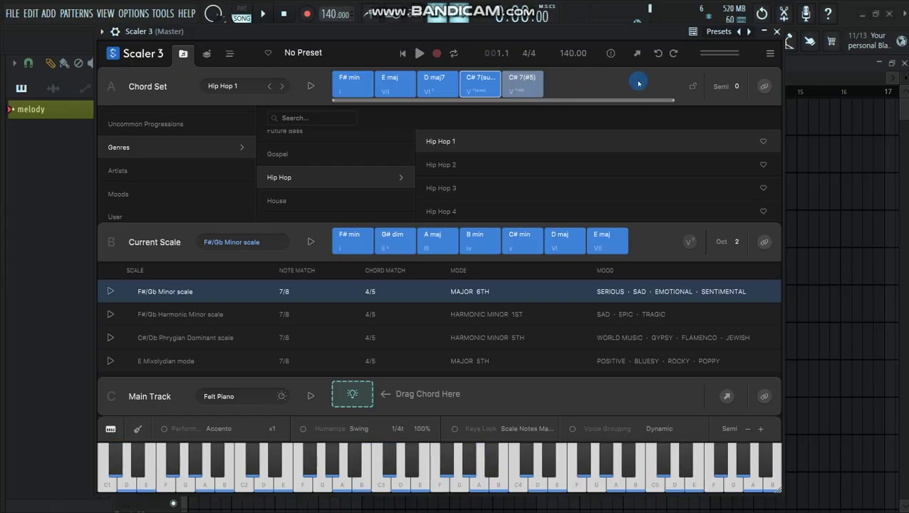
# Try binding the Hip Hop 1 chord set to the keyboard while previewing its progression, and turn the binding off again.
pyautogui.click(764, 86)
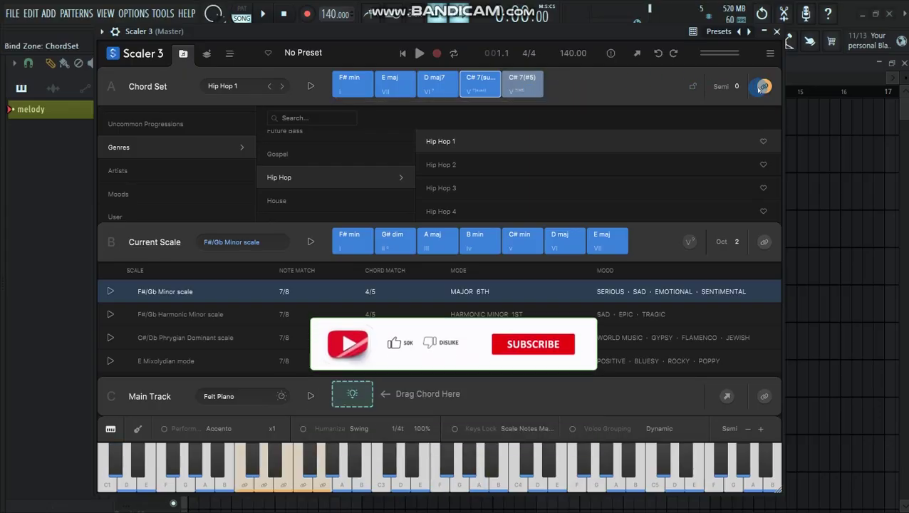
pyautogui.click(310, 85)
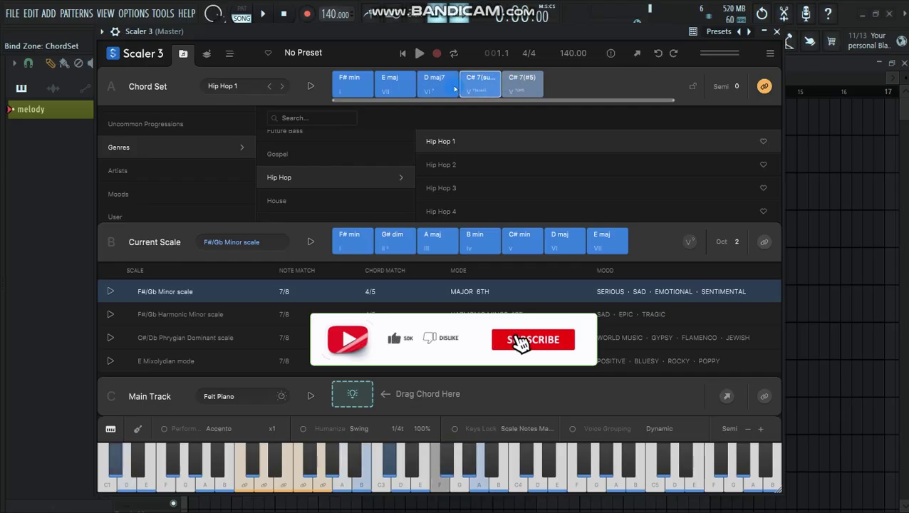
pyautogui.click(312, 87)
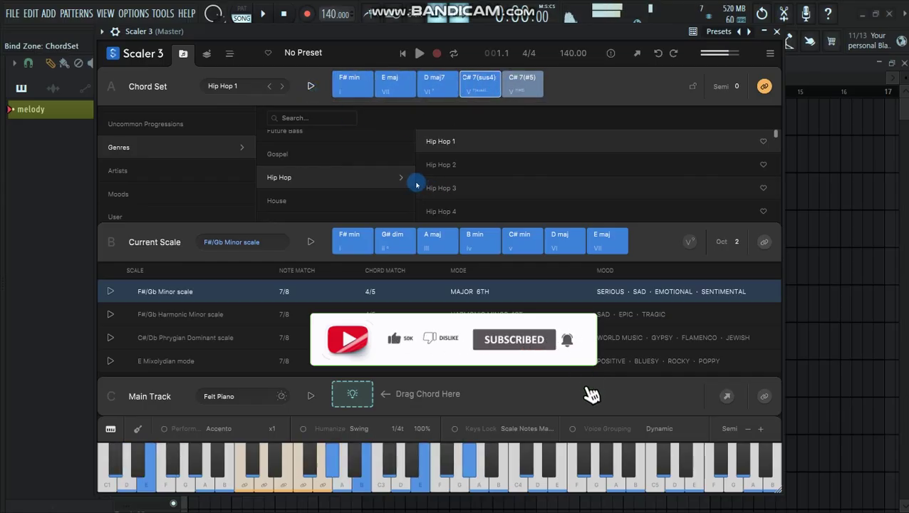
pyautogui.click(435, 134)
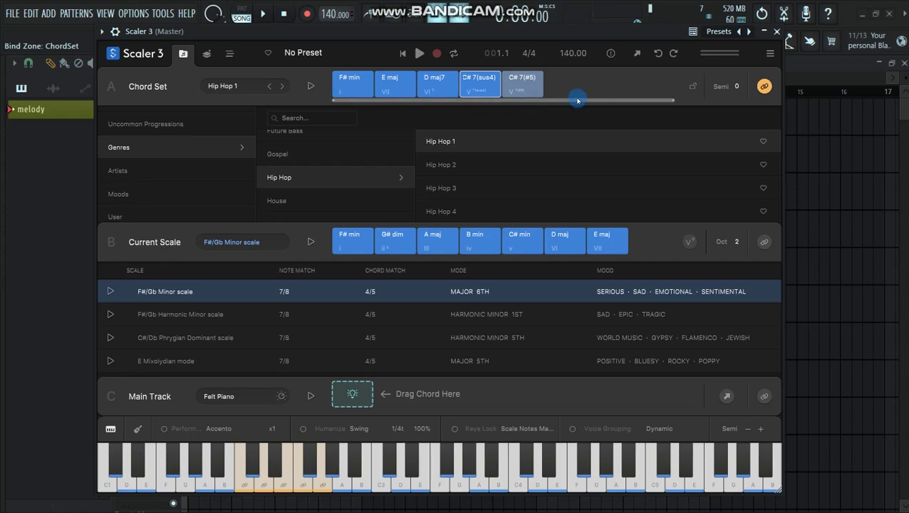
pyautogui.click(763, 86)
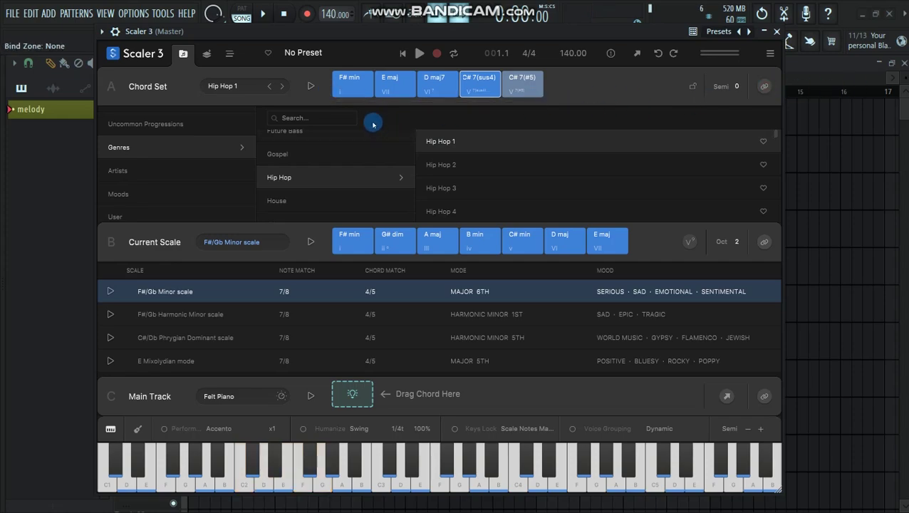
# Add the Hip Hop 1 chords F# min, E maj, D maj7 and C# 7(sus4) in order to the Main Track.
pyautogui.click(350, 88)
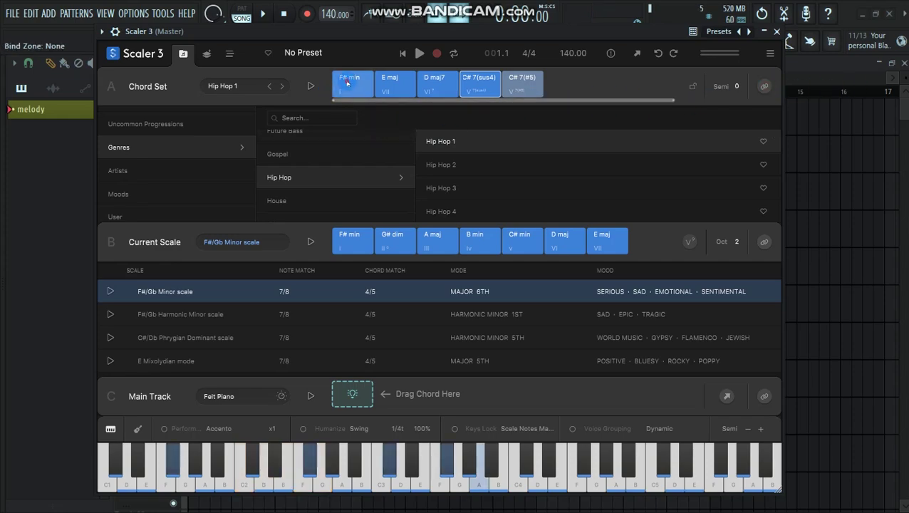
pyautogui.moveTo(348, 84); pyautogui.dragTo(345, 397)
pyautogui.moveTo(410, 94); pyautogui.dragTo(401, 392)
pyautogui.moveTo(437, 83); pyautogui.dragTo(463, 385)
pyautogui.moveTo(479, 82); pyautogui.dragTo(480, 392)
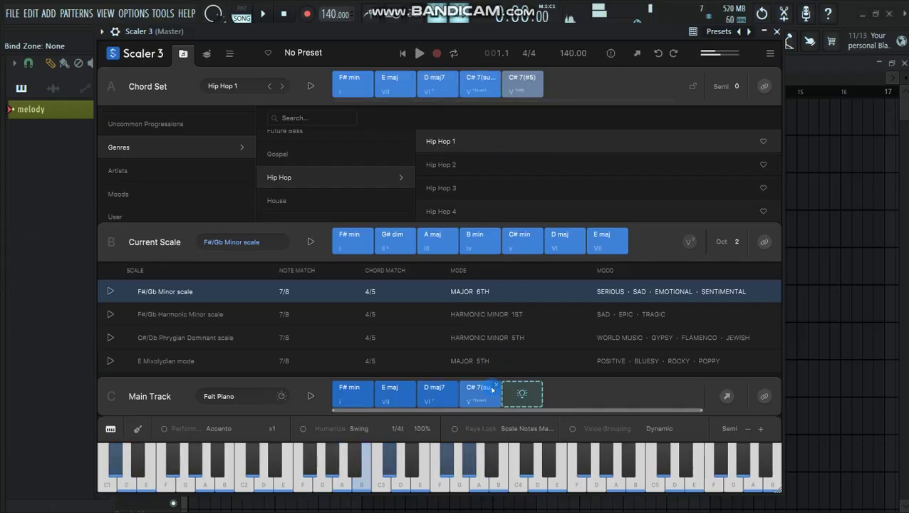
# Audition F#/Gb Minor scale chords such as G# dim, F# min and A maj, comparing them with the Hip Hop 1 chords.
pyautogui.click(403, 238)
pyautogui.click(400, 246)
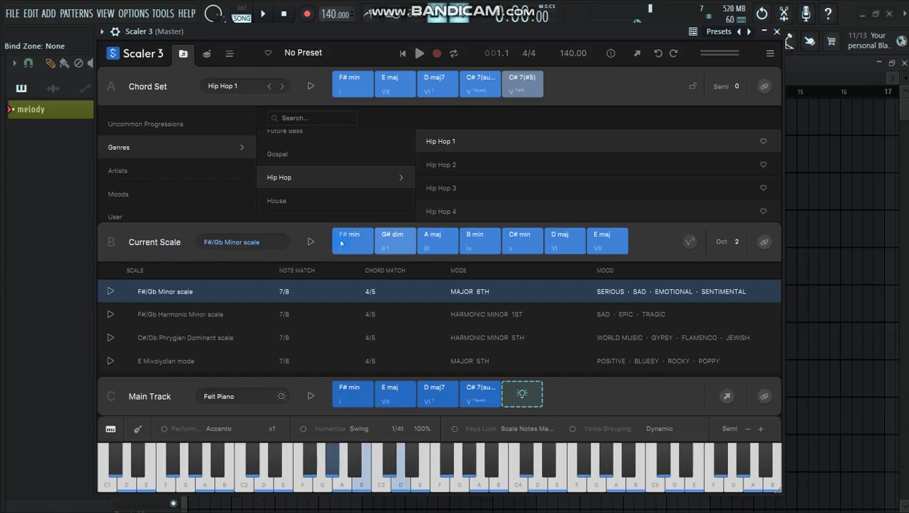
pyautogui.click(386, 287)
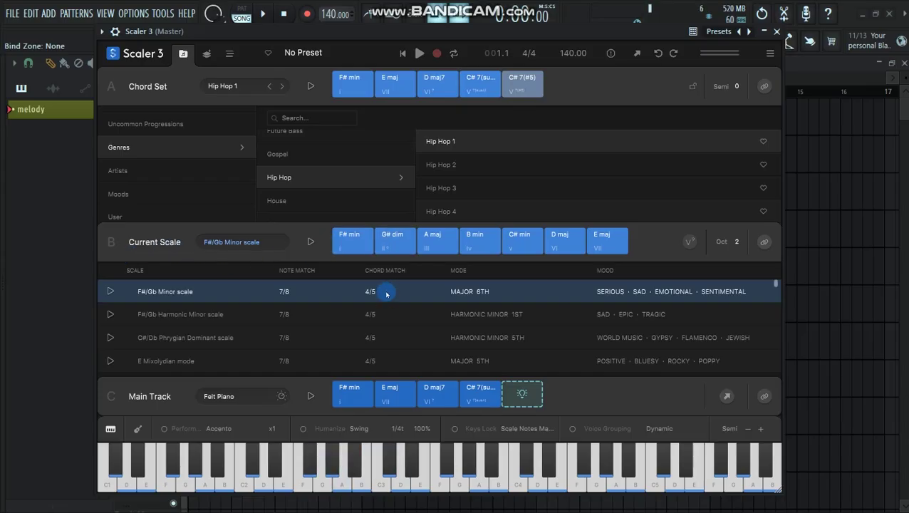
pyautogui.moveTo(399, 242); pyautogui.dragTo(331, 117)
pyautogui.click(357, 242)
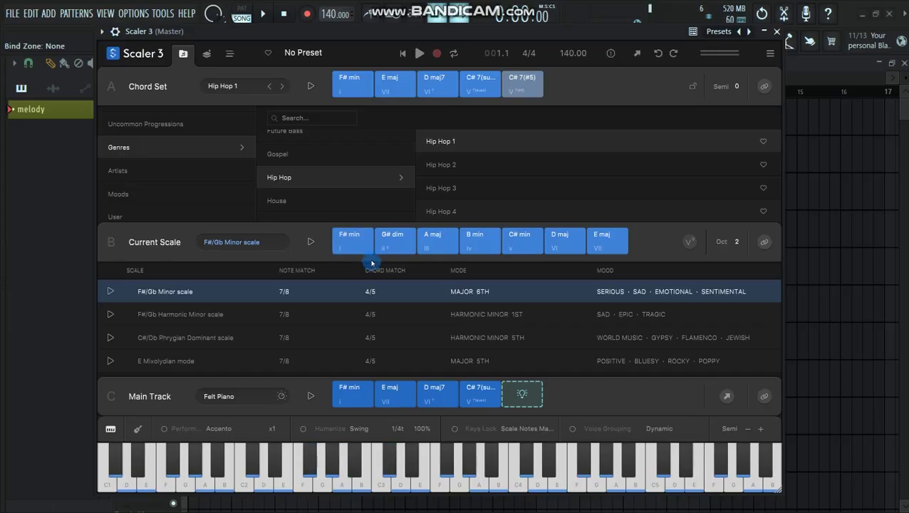
pyautogui.click(389, 86)
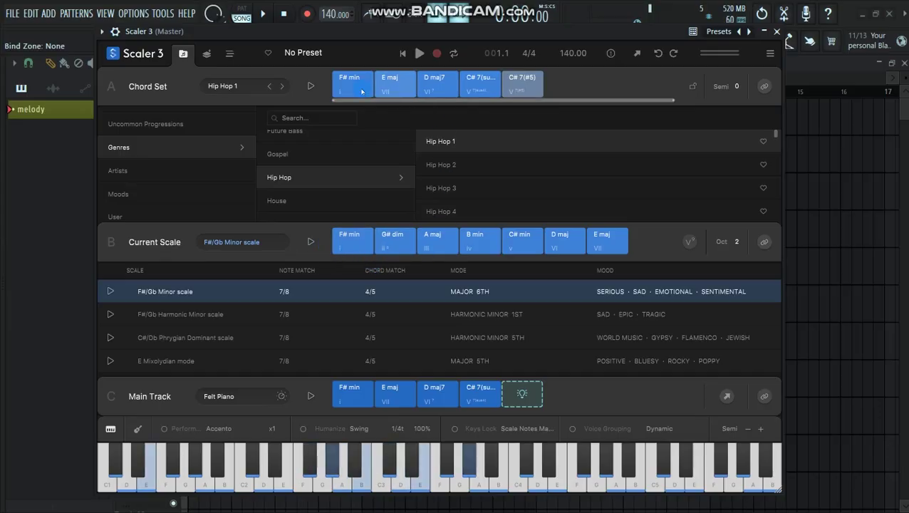
pyautogui.click(425, 233)
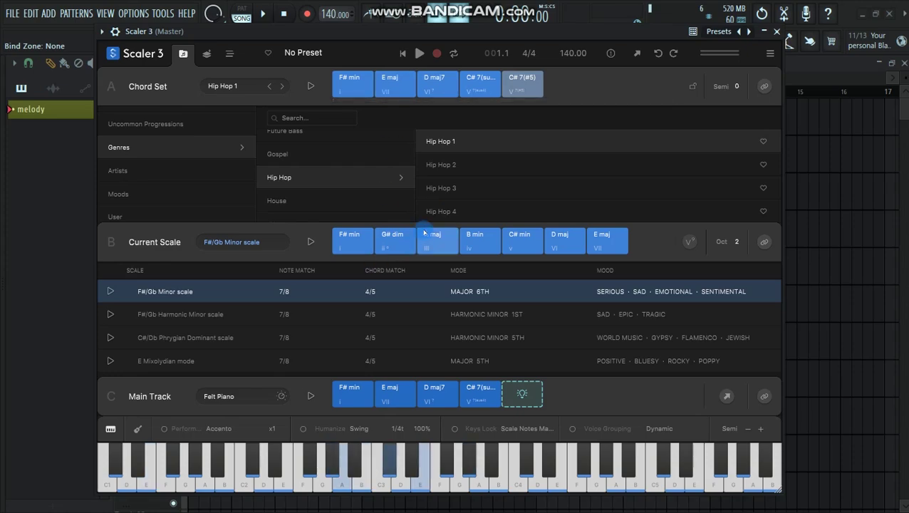
# Try A maj as a fifth Main Track chord while previewing the track bound to the keyboard, and remove that chord again.
pyautogui.moveTo(438, 246); pyautogui.dragTo(529, 403)
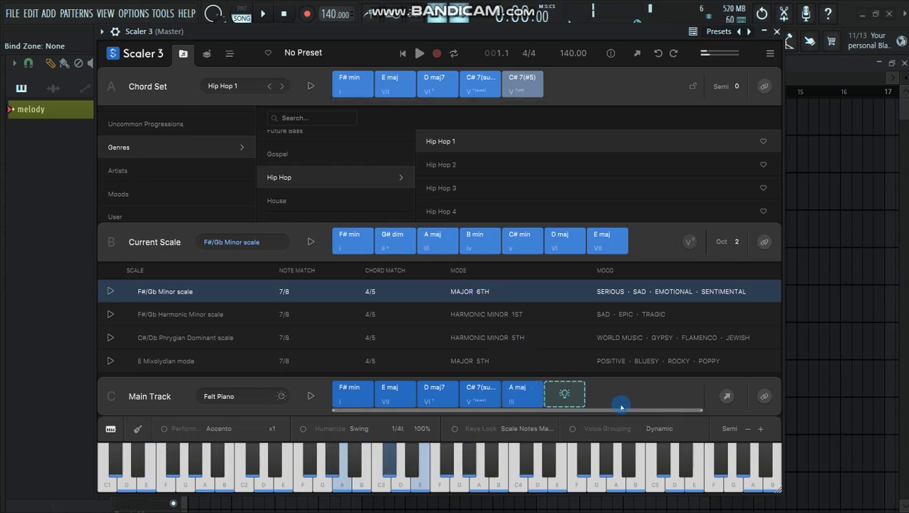
pyautogui.click(764, 400)
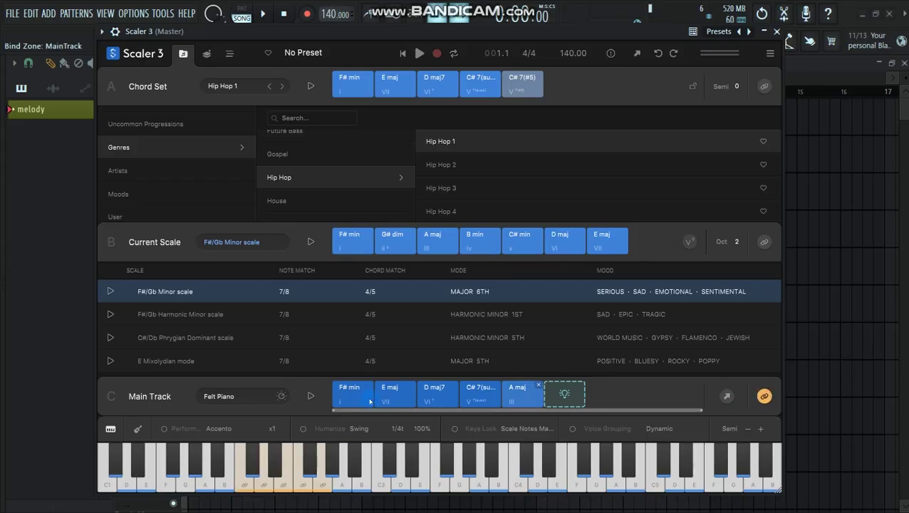
pyautogui.click(312, 398)
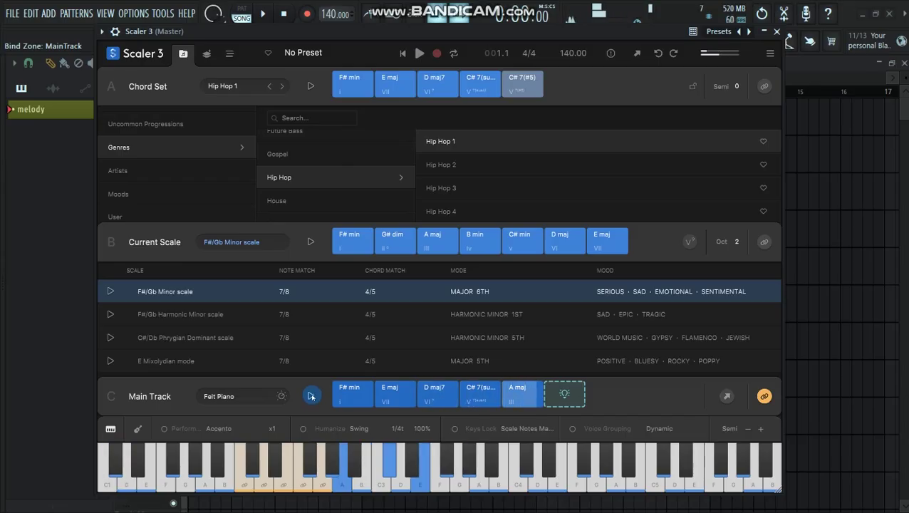
pyautogui.click(534, 391)
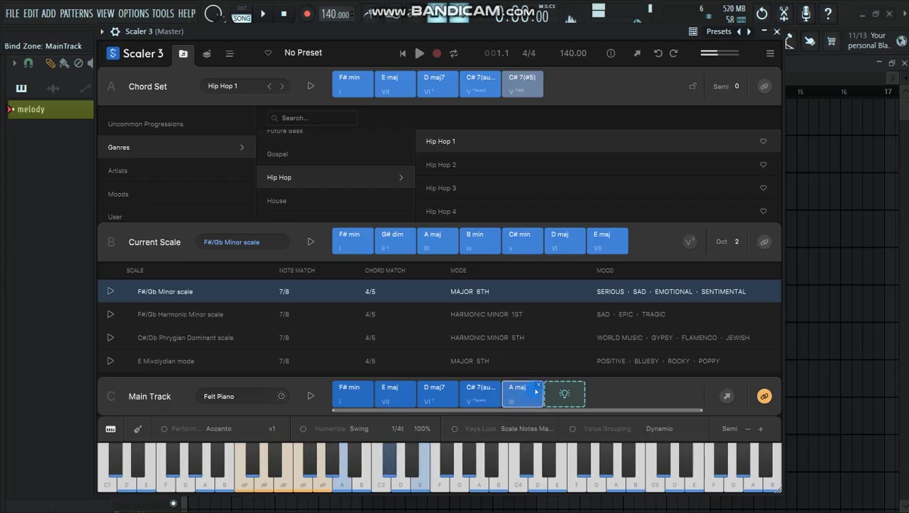
pyautogui.click(539, 387)
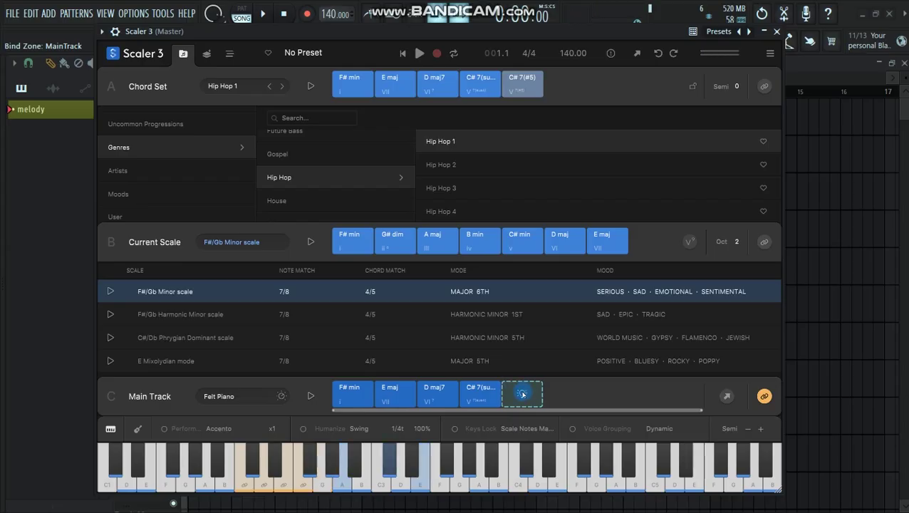
pyautogui.click(477, 397)
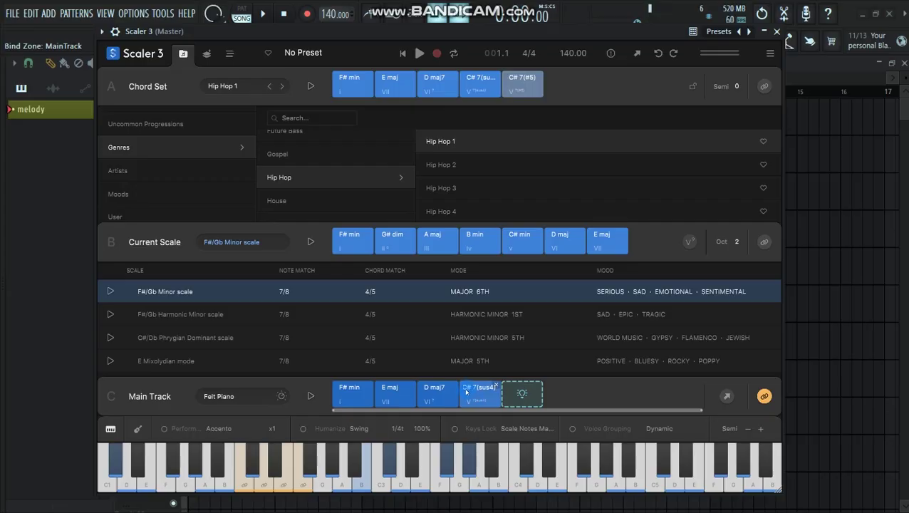
pyautogui.click(350, 402)
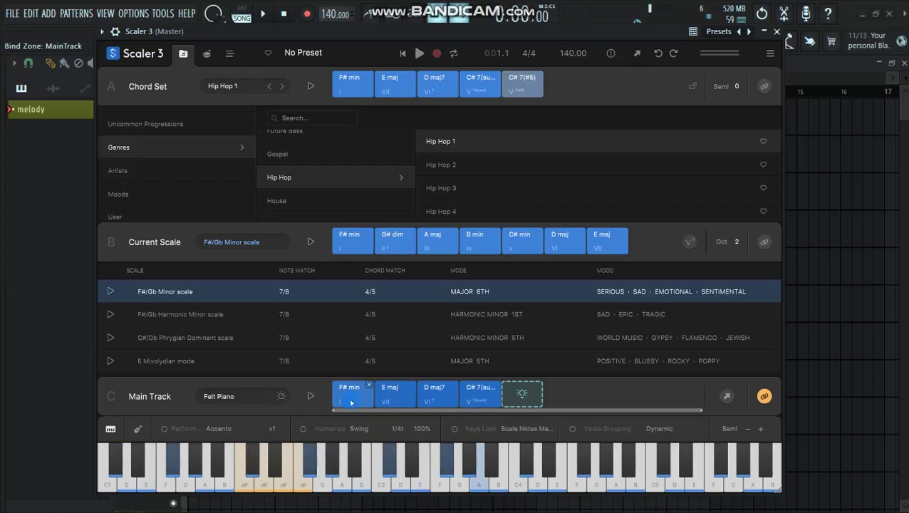
# Open the Arrange page with a taller track area and turn off the Main Track's keyboard binding.
pyautogui.click(229, 54)
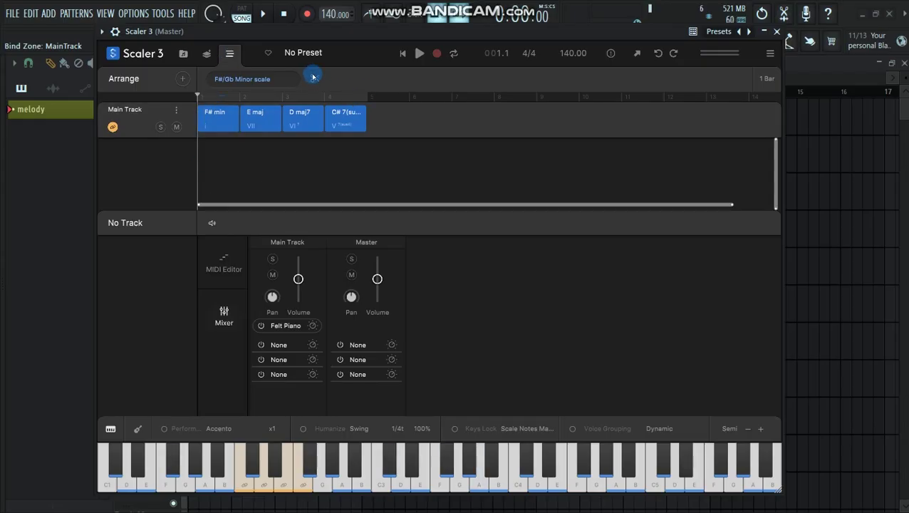
pyautogui.moveTo(223, 208); pyautogui.dragTo(257, 285)
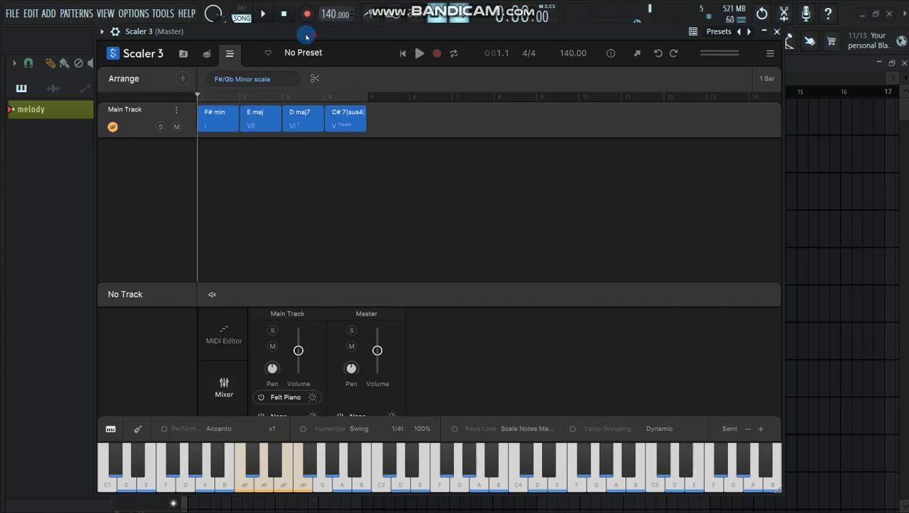
pyautogui.moveTo(315, 37)
pyautogui.mouseDown()
pyautogui.moveTo(325, 24)
pyautogui.moveTo(312, 32)
pyautogui.mouseUp()
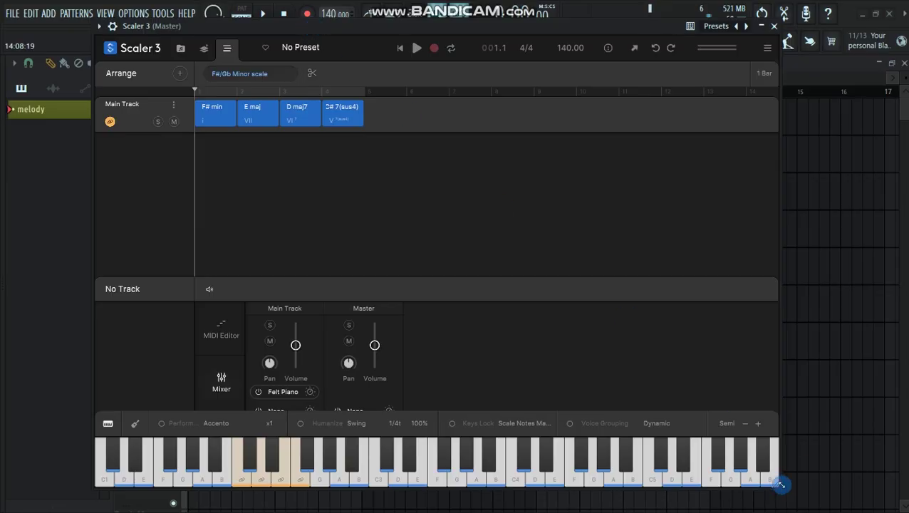
pyautogui.moveTo(781, 484); pyautogui.dragTo(792, 493)
pyautogui.click(123, 124)
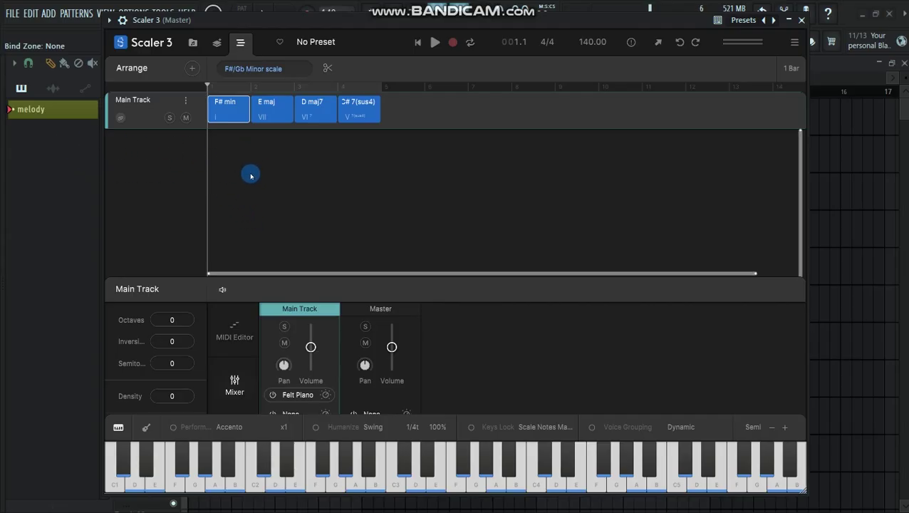
# Duplicate the four-chord progression on the Main Track so the copy fills bars 5 to 8.
pyautogui.press('space')
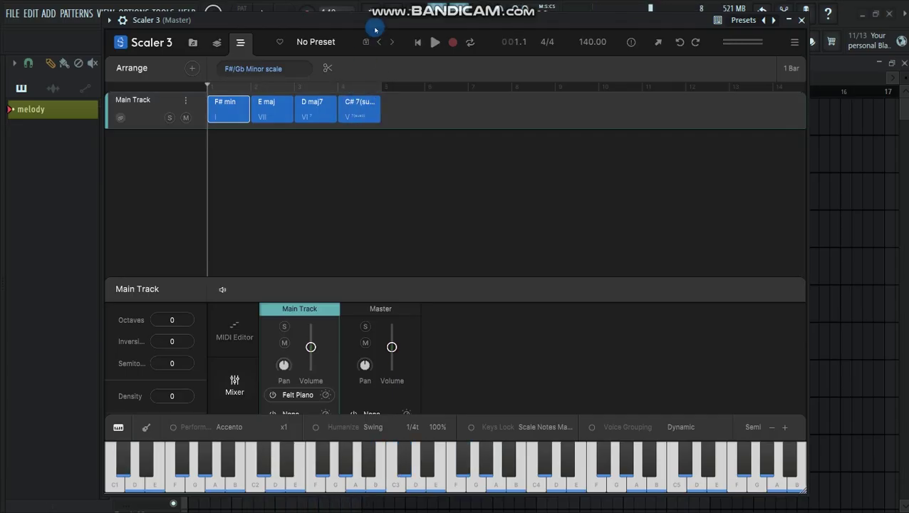
pyautogui.moveTo(375, 23); pyautogui.dragTo(364, 220)
pyautogui.moveTo(379, 183)
pyautogui.mouseDown()
pyautogui.moveTo(206, 189)
pyautogui.moveTo(357, 182)
pyautogui.moveTo(382, 190)
pyautogui.mouseUp()
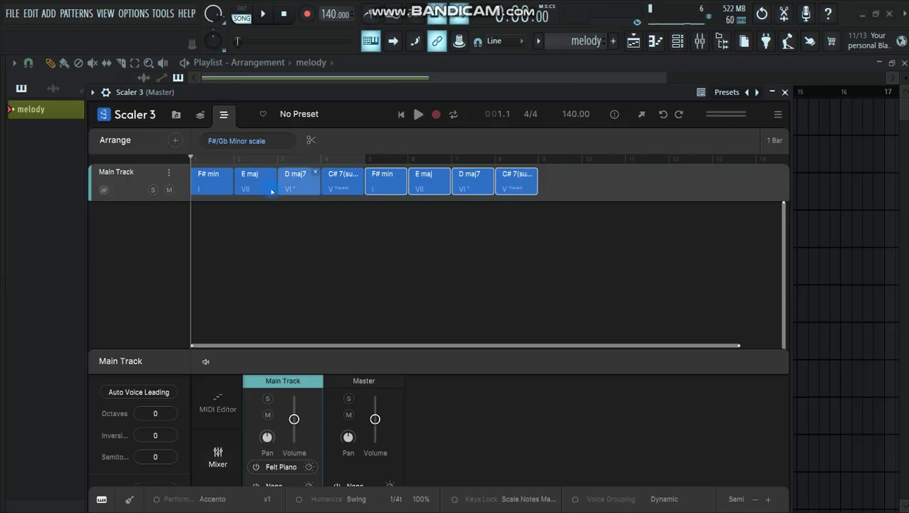
# Play the eight-bar chord arrangement through and stop the playback.
pyautogui.click(243, 209)
pyautogui.press('space')
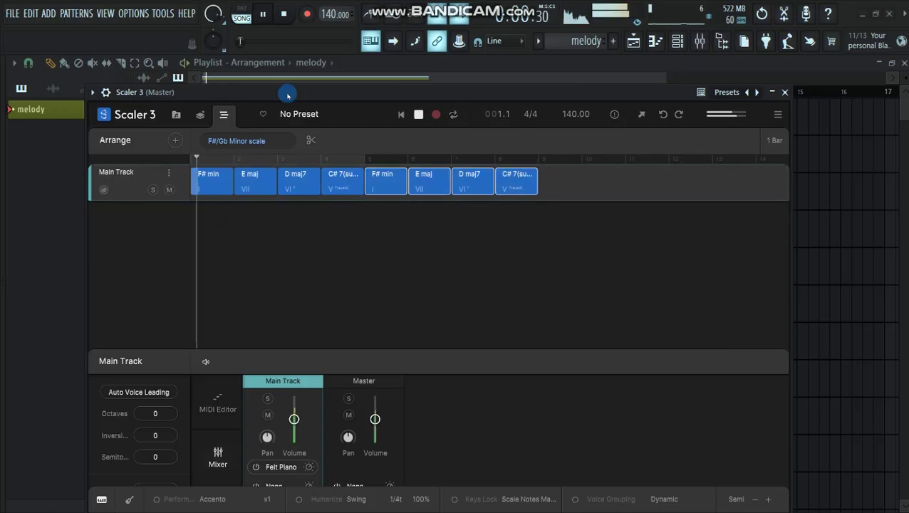
pyautogui.click(287, 230)
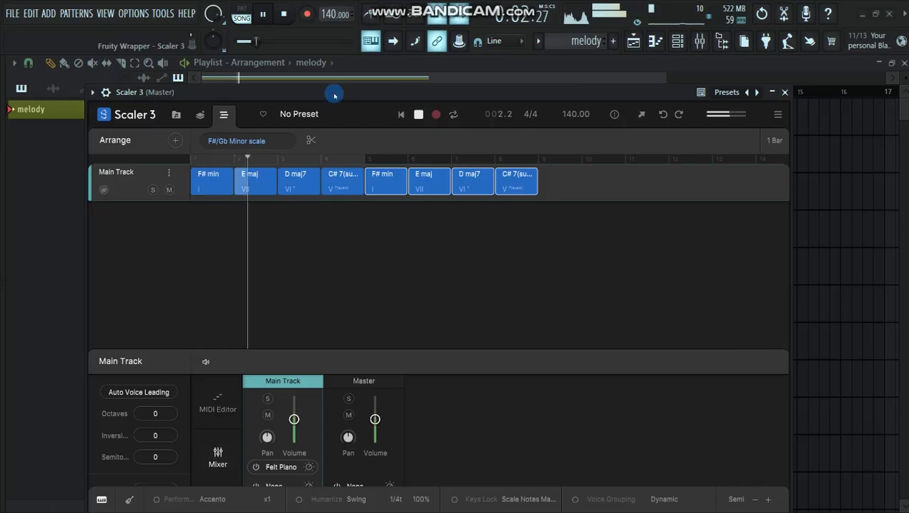
pyautogui.moveTo(331, 92); pyautogui.dragTo(352, 39)
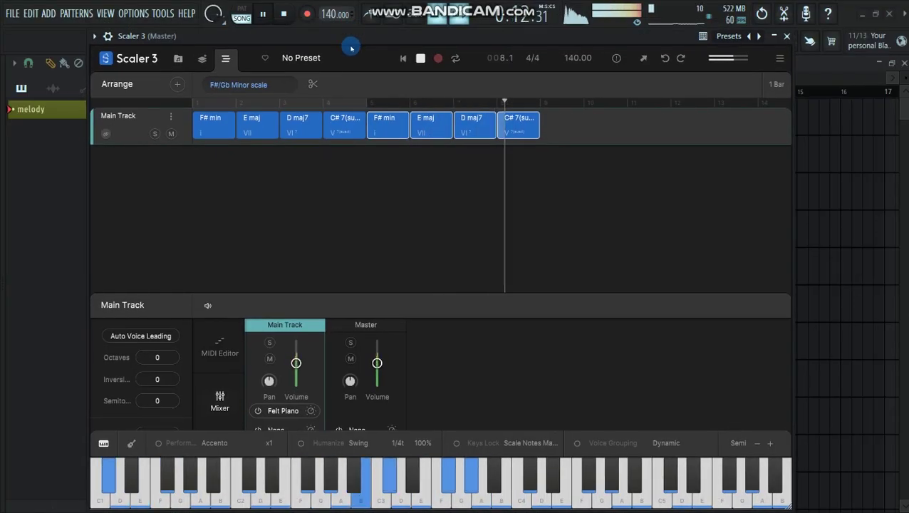
pyautogui.moveTo(352, 39); pyautogui.dragTo(351, 51)
pyautogui.press('space')
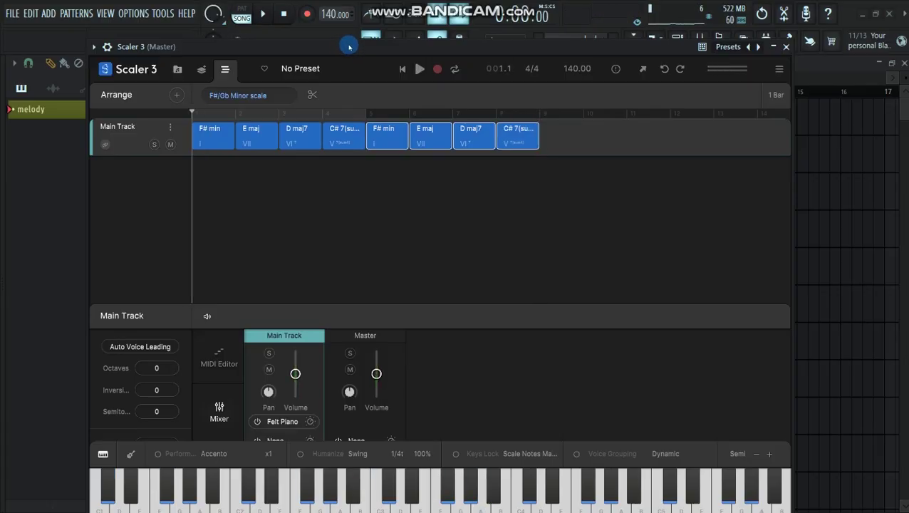
pyautogui.moveTo(340, 50); pyautogui.dragTo(354, 30)
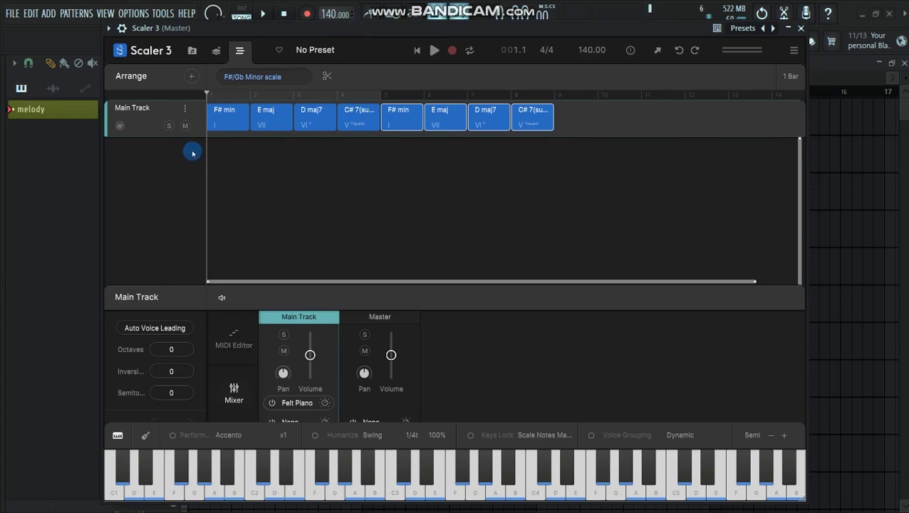
# Start adding a motion track and list the Urban Bass motions under Bass in the Hip Hop genre.
pyautogui.click(192, 78)
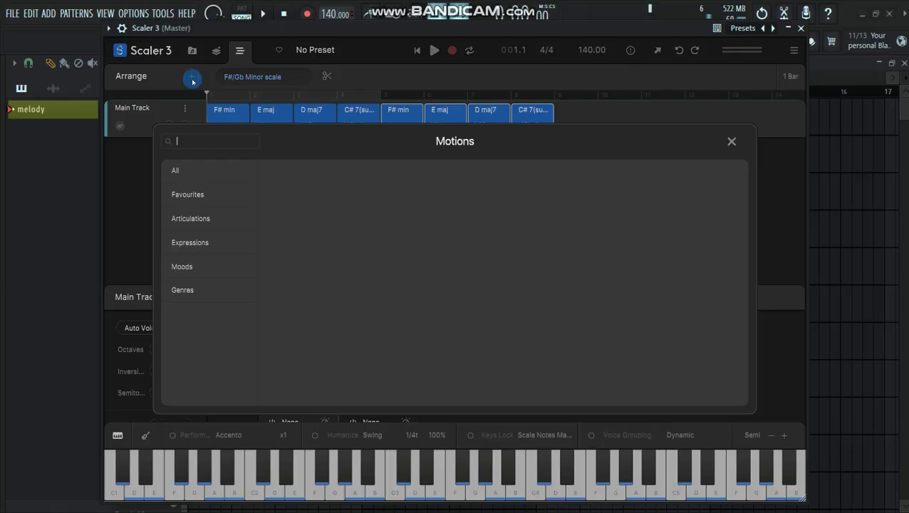
pyautogui.click(208, 290)
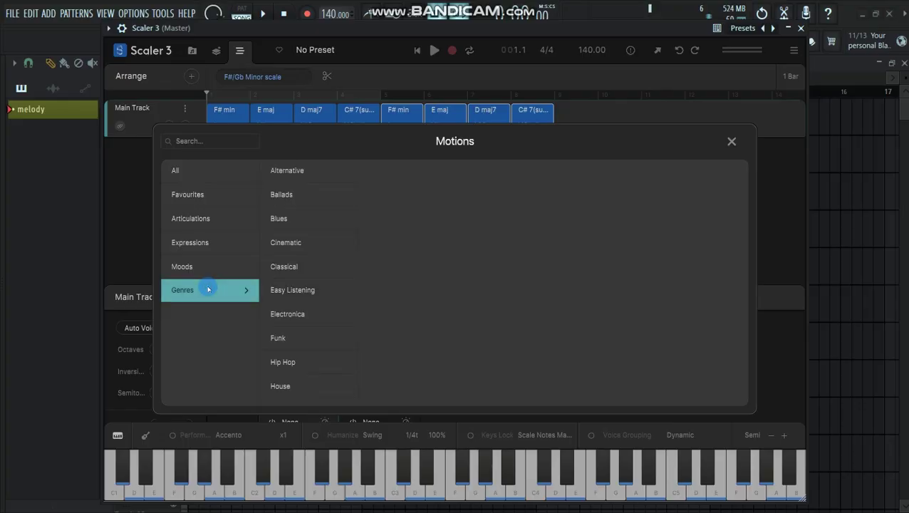
pyautogui.click(203, 267)
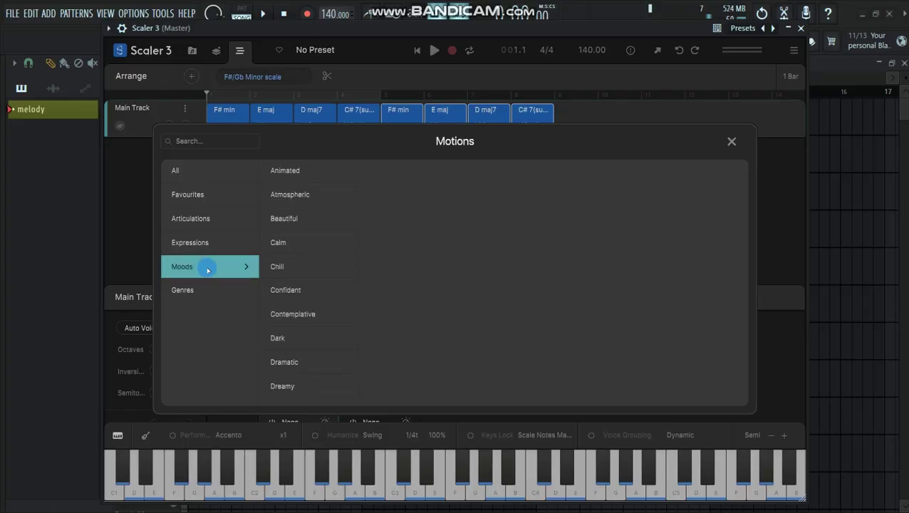
pyautogui.click(211, 290)
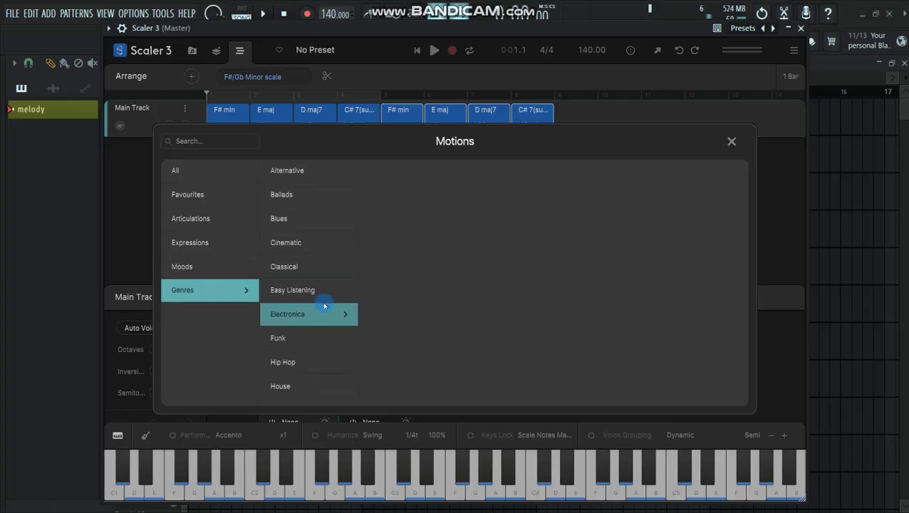
pyautogui.scroll(-4, 308, 324)
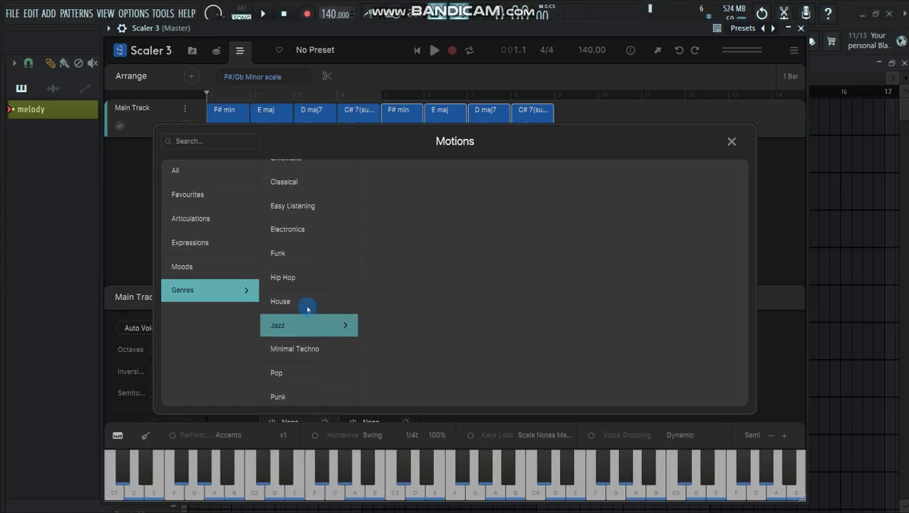
pyautogui.click(305, 277)
pyautogui.click(407, 171)
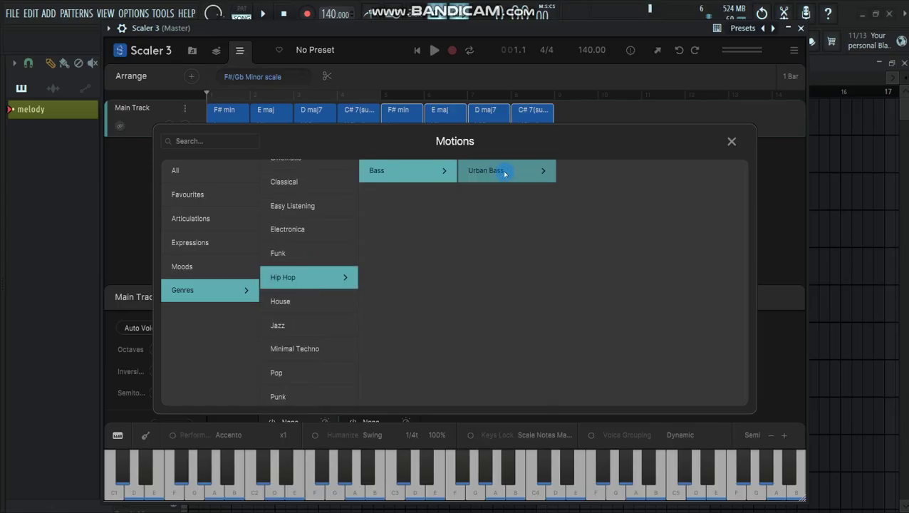
pyautogui.click(505, 173)
# Audition several Urban Bass motions and add Urban 4 as a Bass track under the eight-bar chord progression.
pyautogui.click(636, 185)
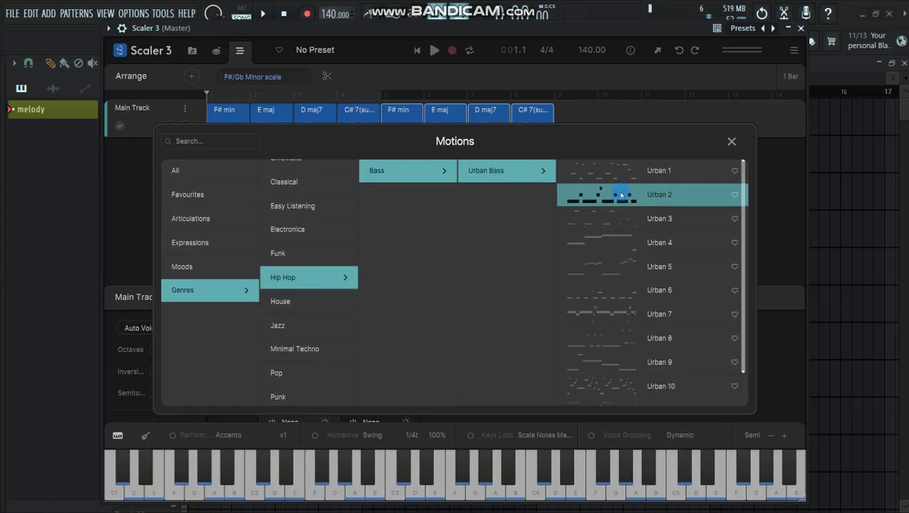
pyautogui.click(600, 250)
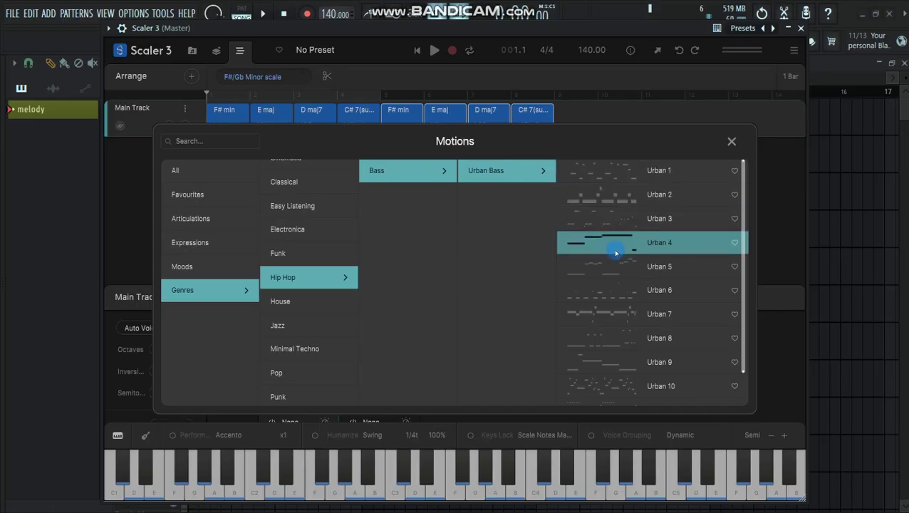
pyautogui.click(613, 315)
pyautogui.scroll(-1, 613, 318)
pyautogui.click(614, 322)
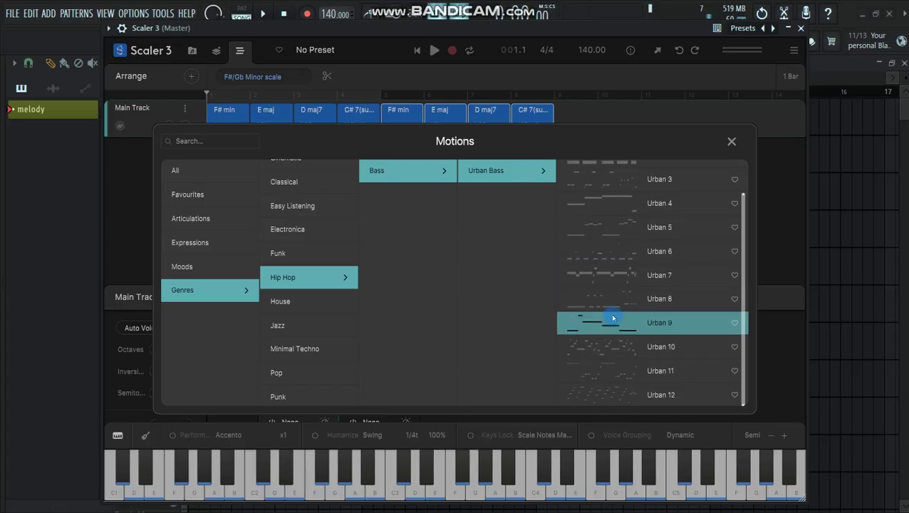
pyautogui.scroll(2, 613, 318)
pyautogui.click(613, 318)
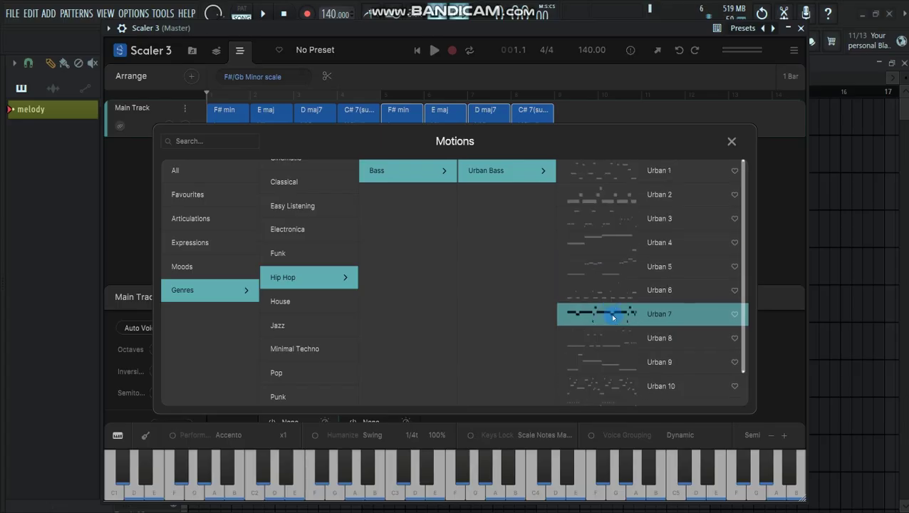
pyautogui.click(617, 250)
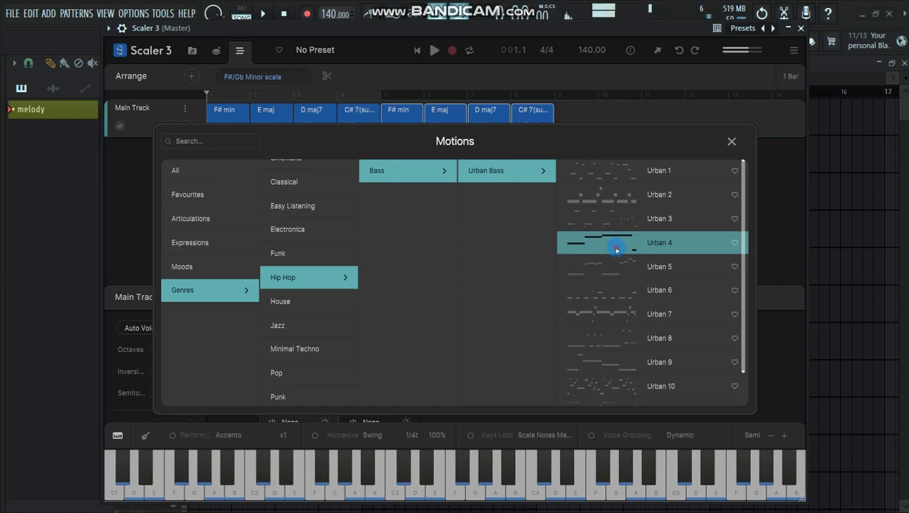
pyautogui.doubleClick(616, 250)
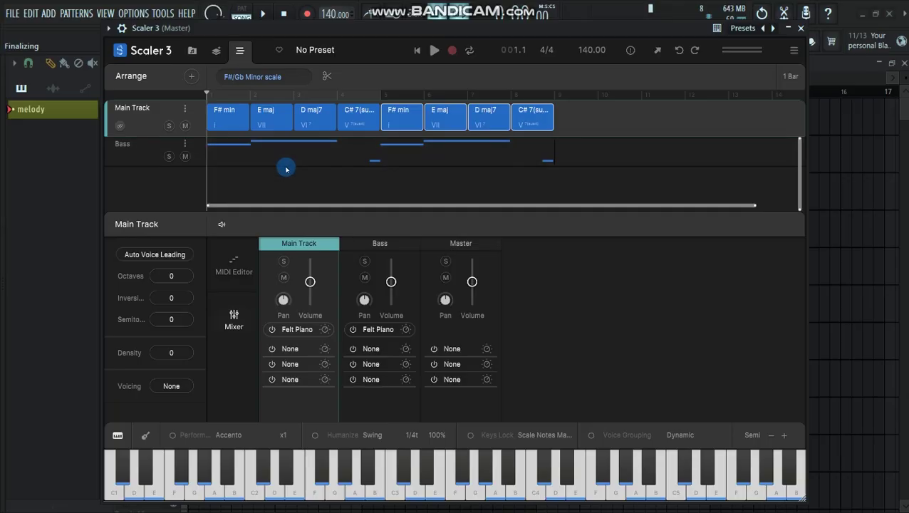
# Play the arrangement with the Urban 4 bass beneath the chords and stop the playback.
pyautogui.press('space')
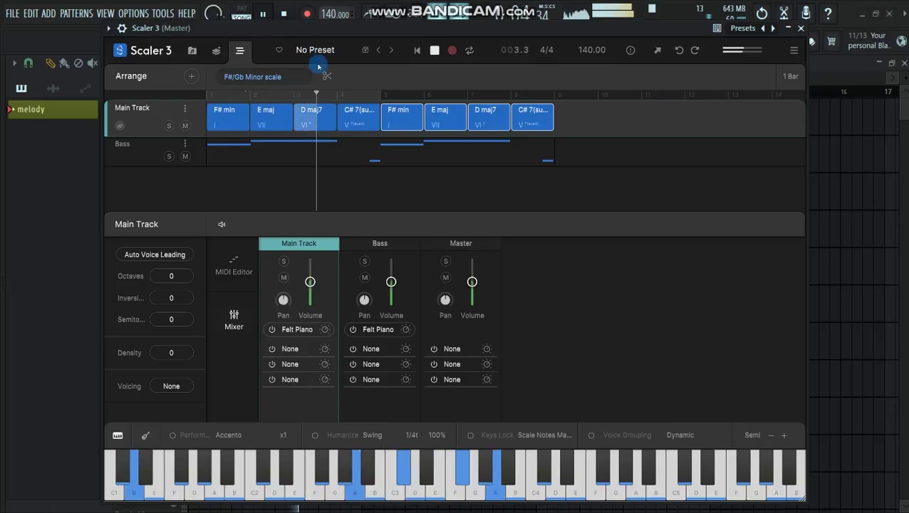
pyautogui.moveTo(345, 158); pyautogui.dragTo(363, 169)
pyautogui.press('space')
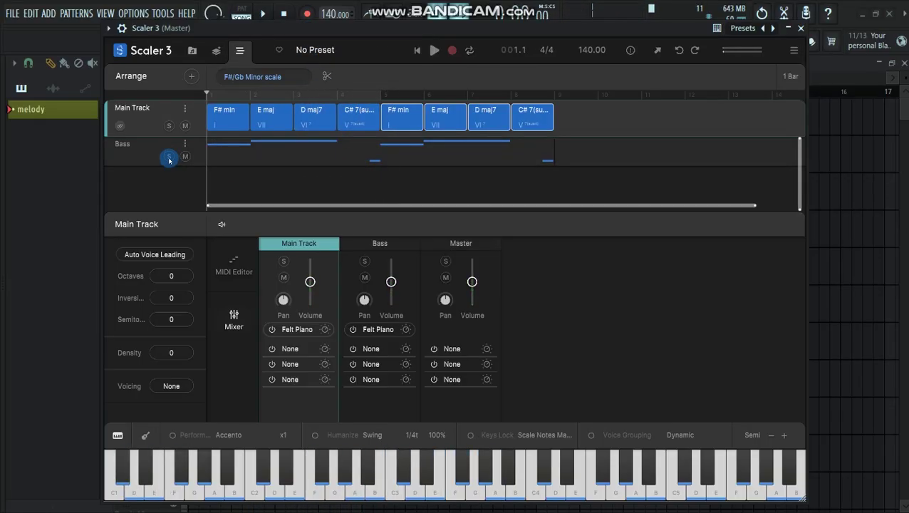
# Raise the Bass track's volume while playing it soloed, and turn the solo off.
pyautogui.click(169, 158)
pyautogui.click(390, 281)
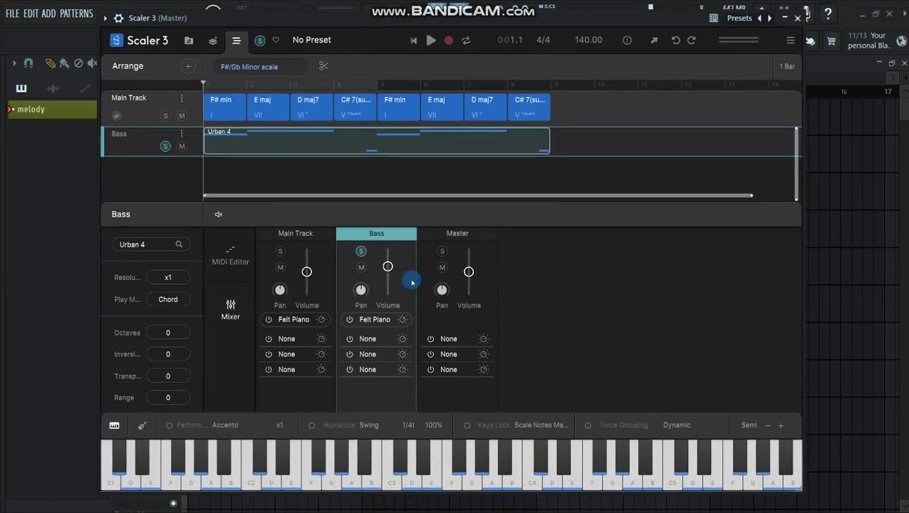
pyautogui.press('space')
pyautogui.moveTo(388, 266); pyautogui.dragTo(387, 259)
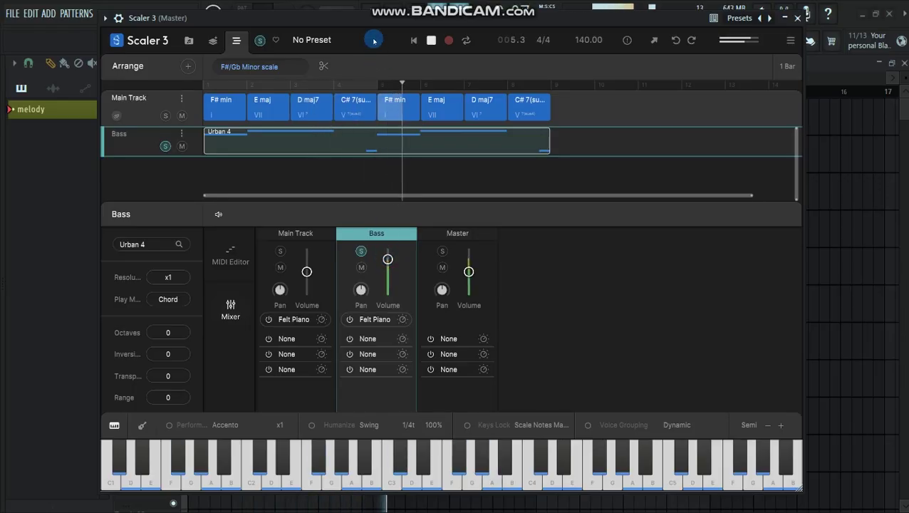
pyautogui.press('space')
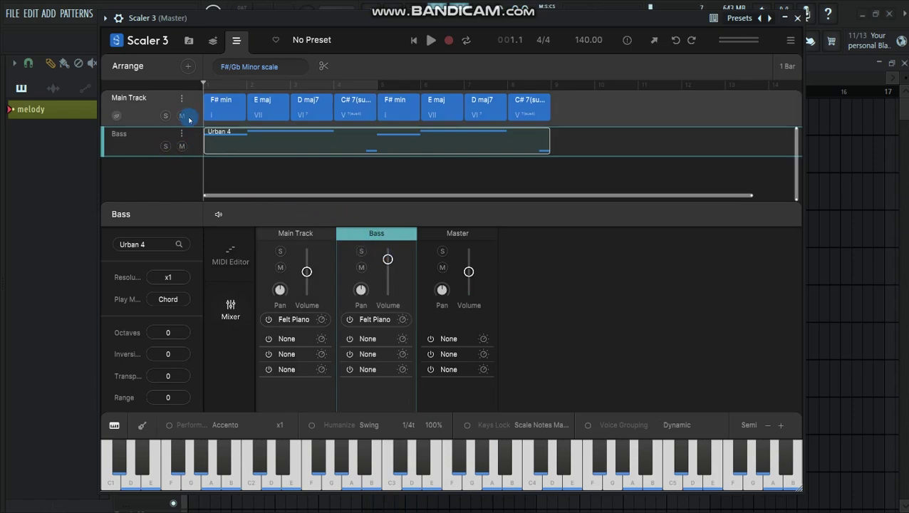
# Add the Motif D motion as a Melody track from the melodies of the Sad mood.
pyautogui.click(189, 66)
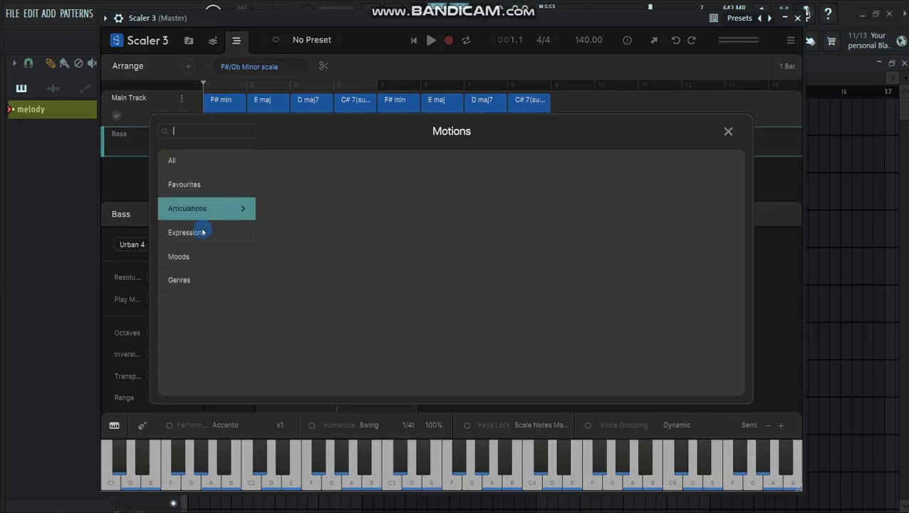
pyautogui.click(212, 258)
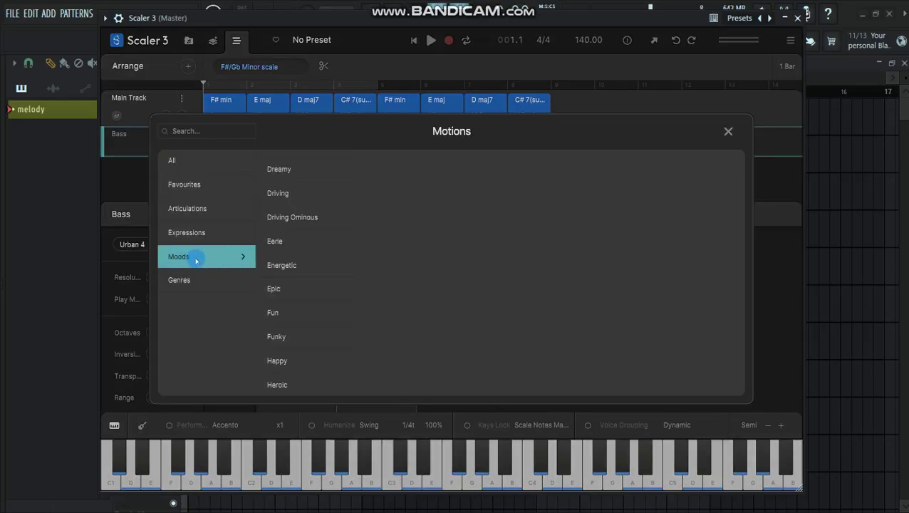
pyautogui.scroll(-5, 298, 292)
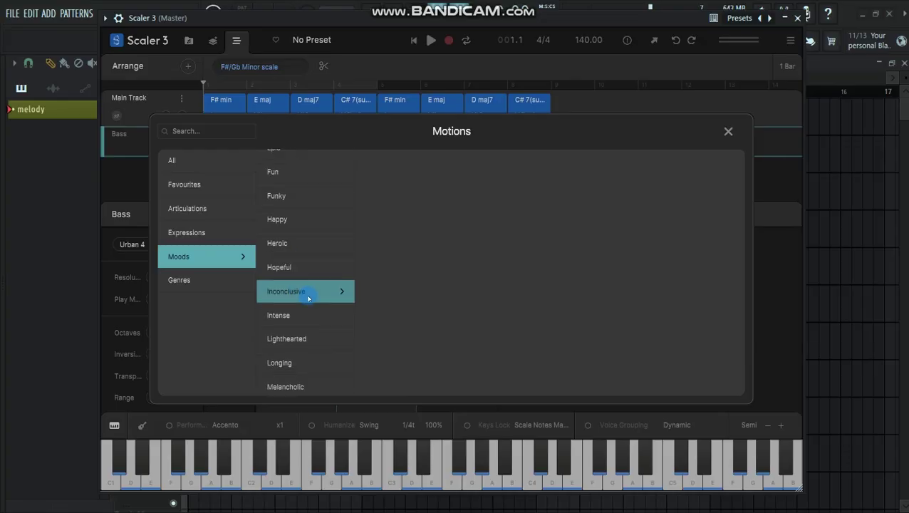
pyautogui.scroll(-5, 307, 298)
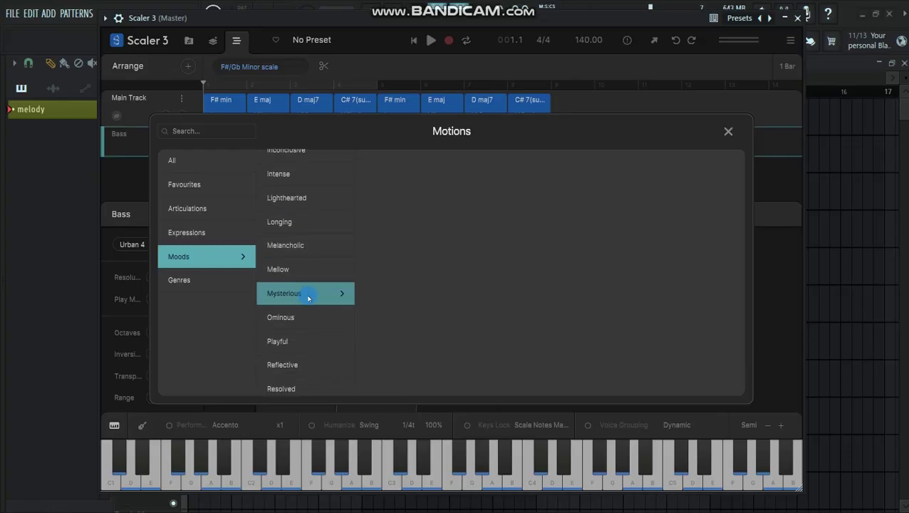
pyautogui.scroll(-5, 308, 298)
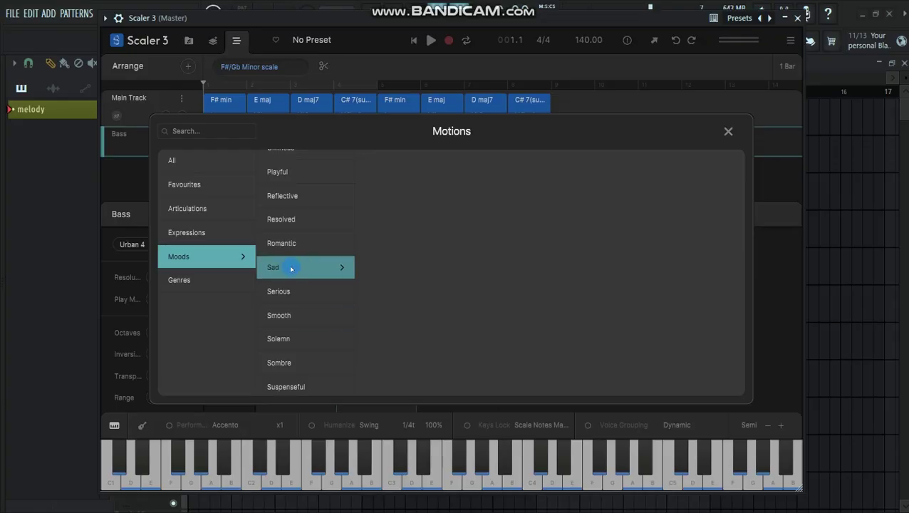
pyautogui.click(297, 267)
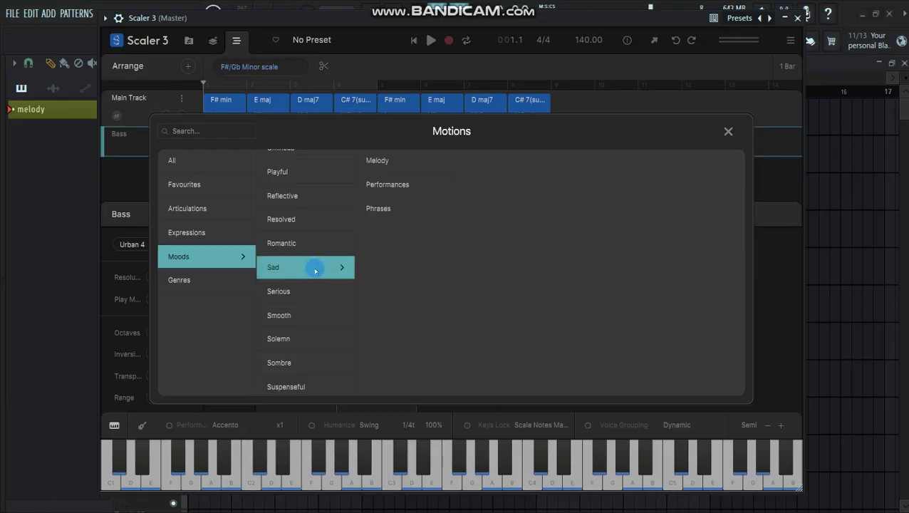
pyautogui.click(396, 165)
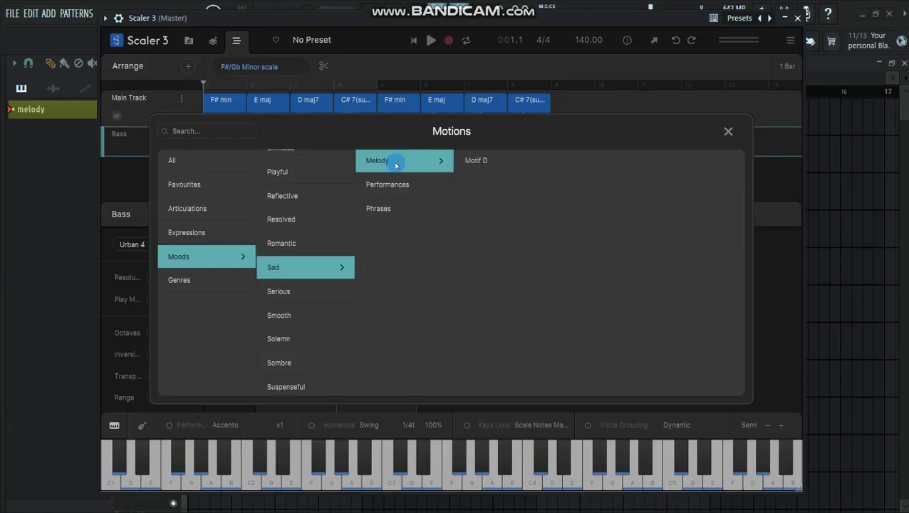
pyautogui.click(478, 163)
pyautogui.click(585, 167)
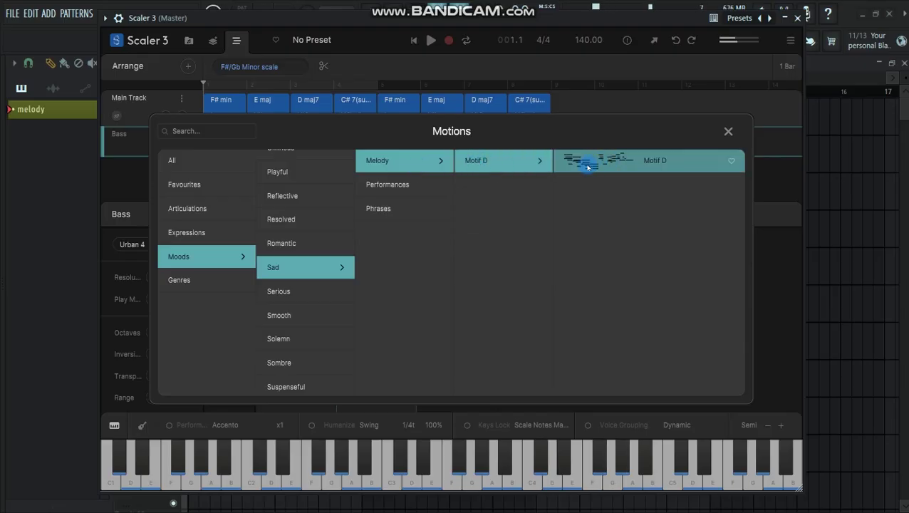
pyautogui.doubleClick(588, 167)
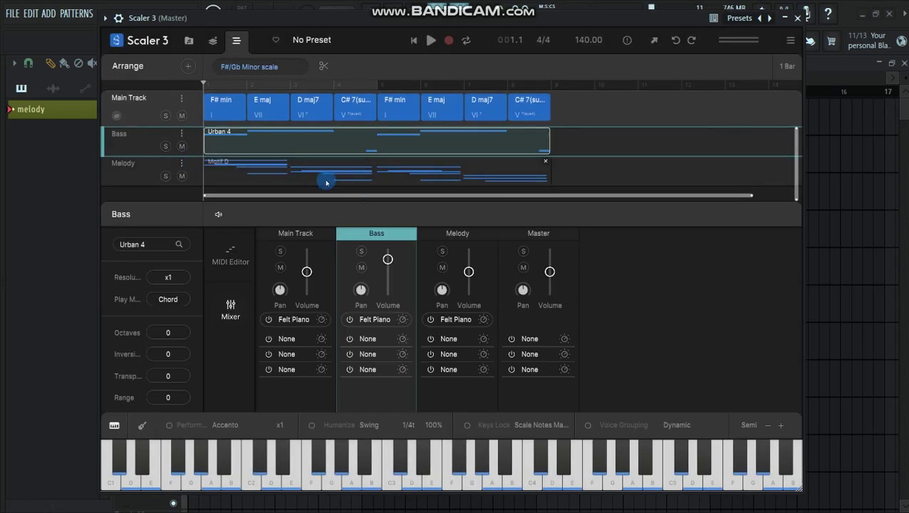
# Enlarge the track area and play the Motif D melody with the chords at a raised Melody volume, with the Bass muted.
pyautogui.moveTo(268, 201); pyautogui.dragTo(271, 265)
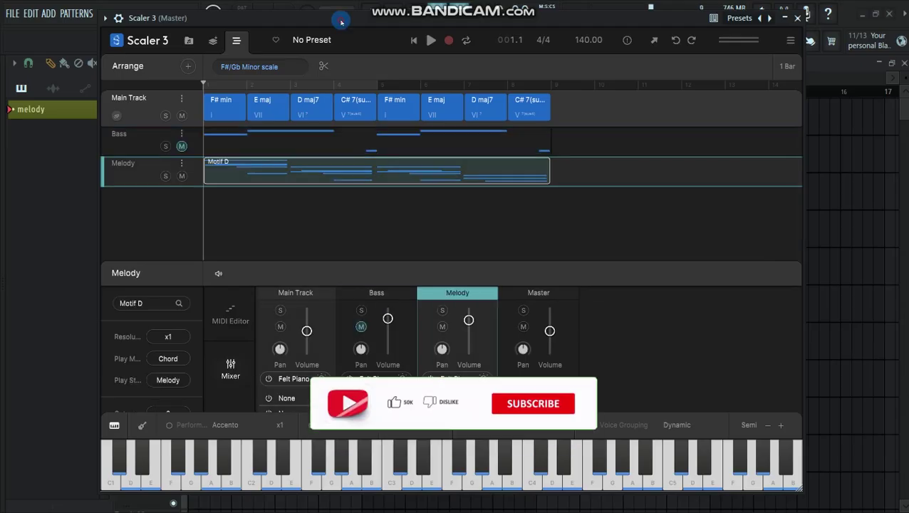
pyautogui.press('space')
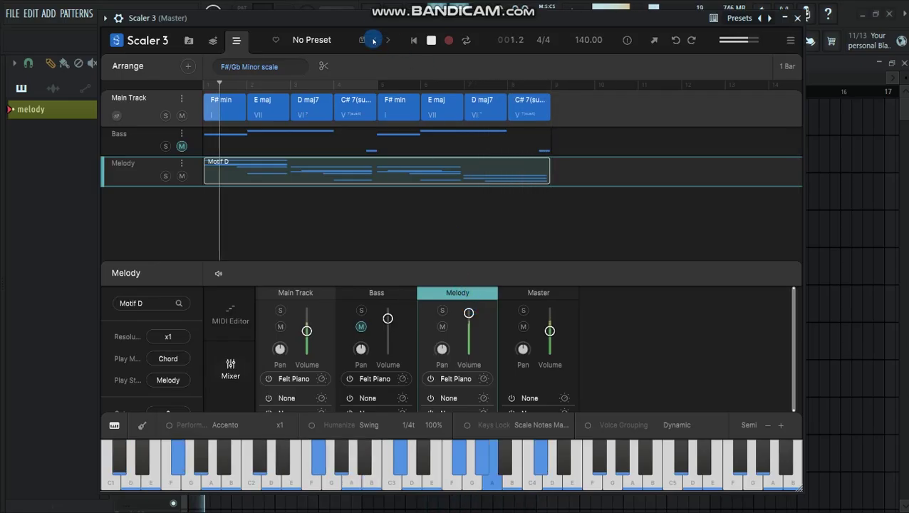
pyautogui.press('space')
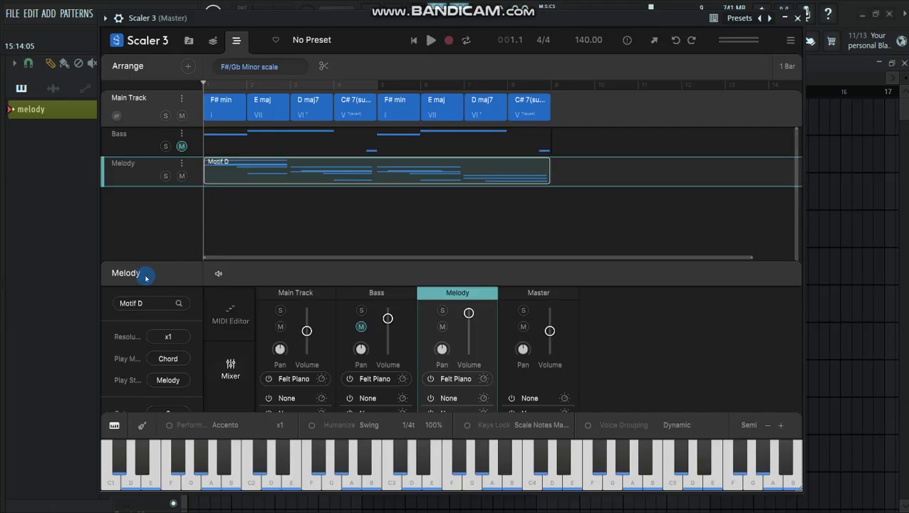
# Try out the Energico motion from the Sad mood's Vivace performances as a replacement for Motif D on the Melody track.
pyautogui.click(128, 146)
pyautogui.click(126, 103)
pyautogui.click(137, 177)
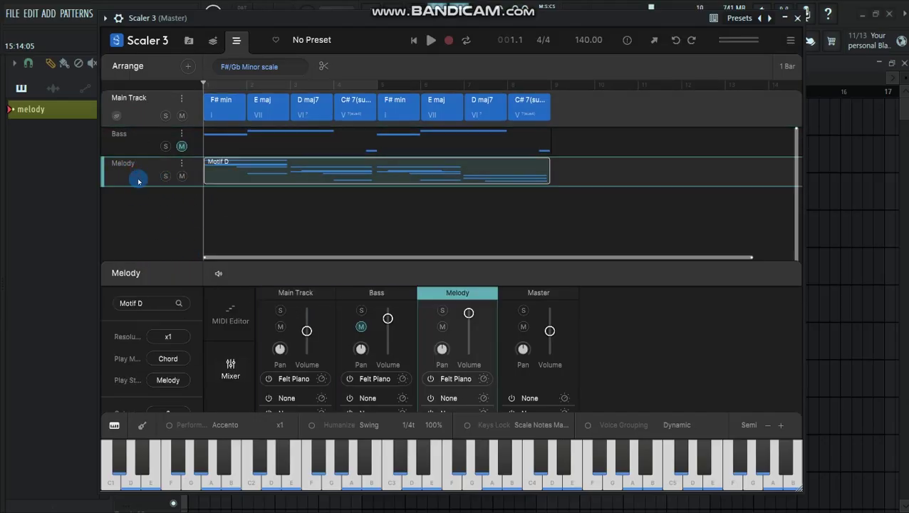
pyautogui.click(132, 304)
pyautogui.click(400, 185)
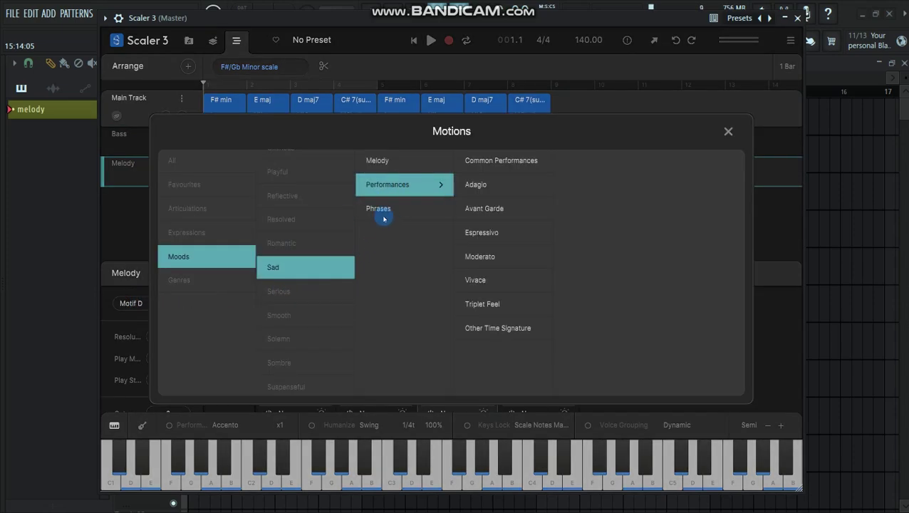
pyautogui.click(498, 280)
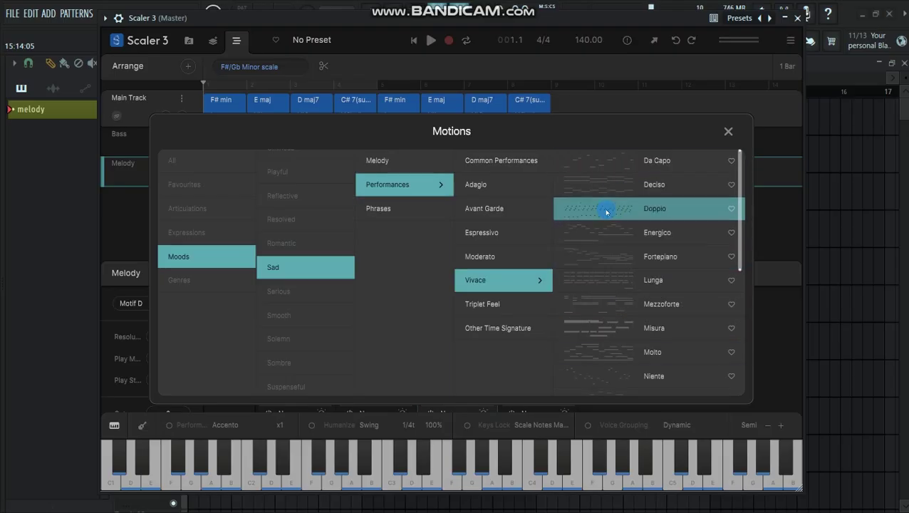
pyautogui.scroll(-3, 604, 237)
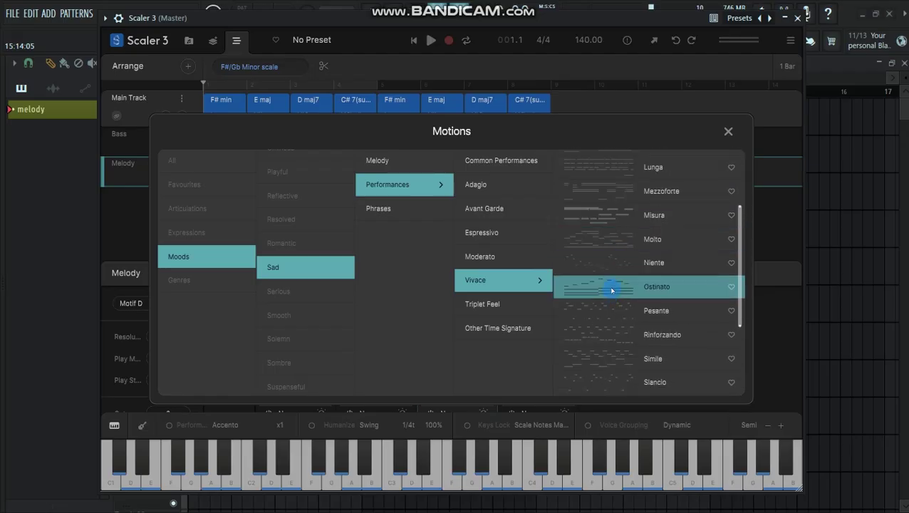
pyautogui.scroll(3, 604, 292)
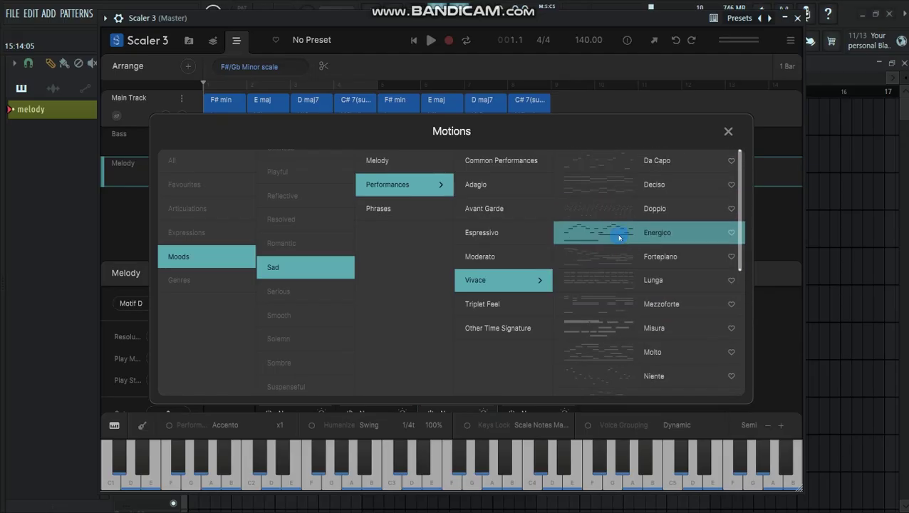
pyautogui.click(605, 233)
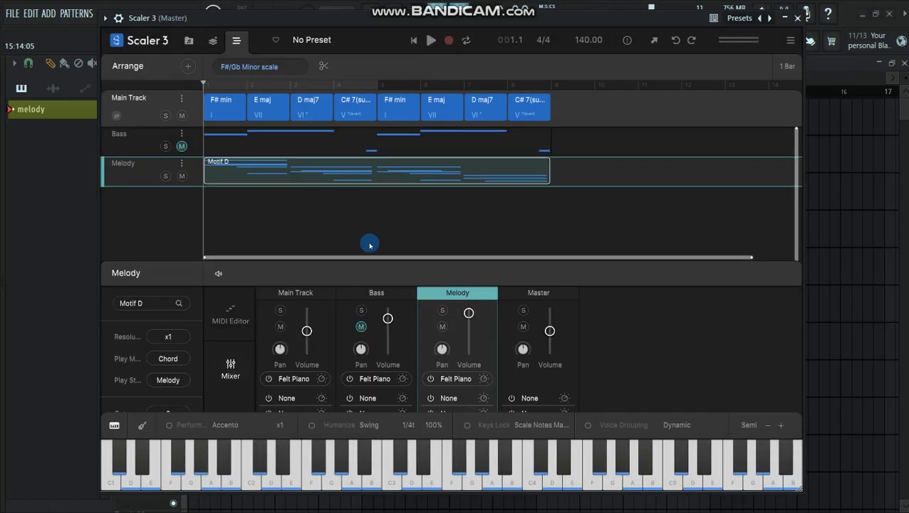
# Open the Melody track's Motif D clip in the MIDI Editor and examine its notes.
pyautogui.click(320, 171)
pyautogui.click(438, 251)
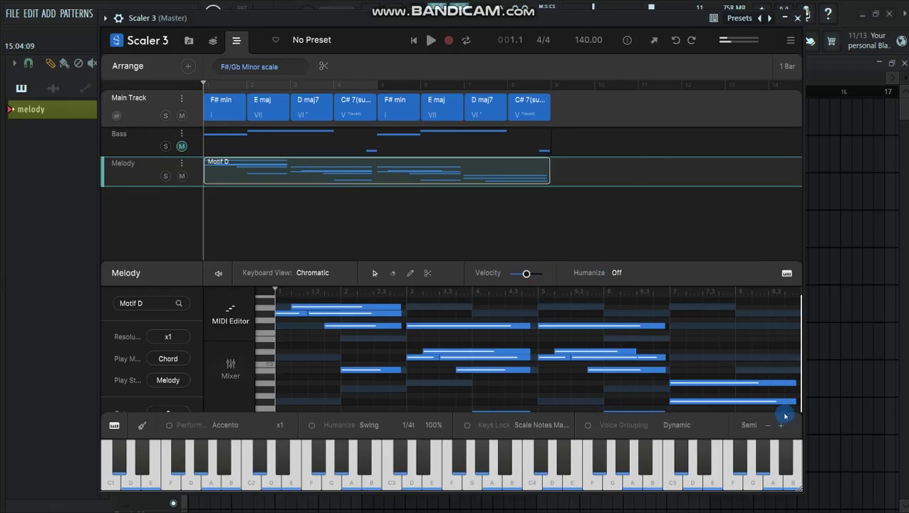
pyautogui.scroll(-3, 597, 359)
pyautogui.scroll(3, 532, 355)
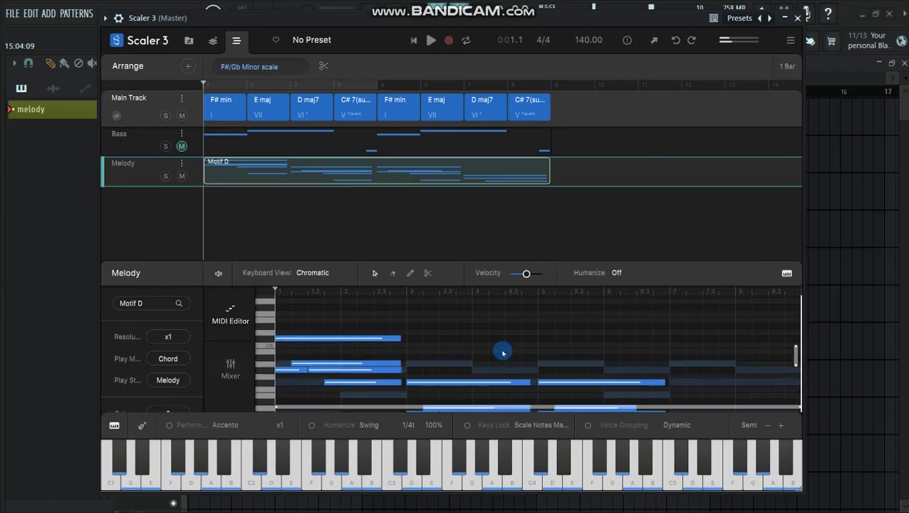
pyautogui.scroll(-3, 502, 353)
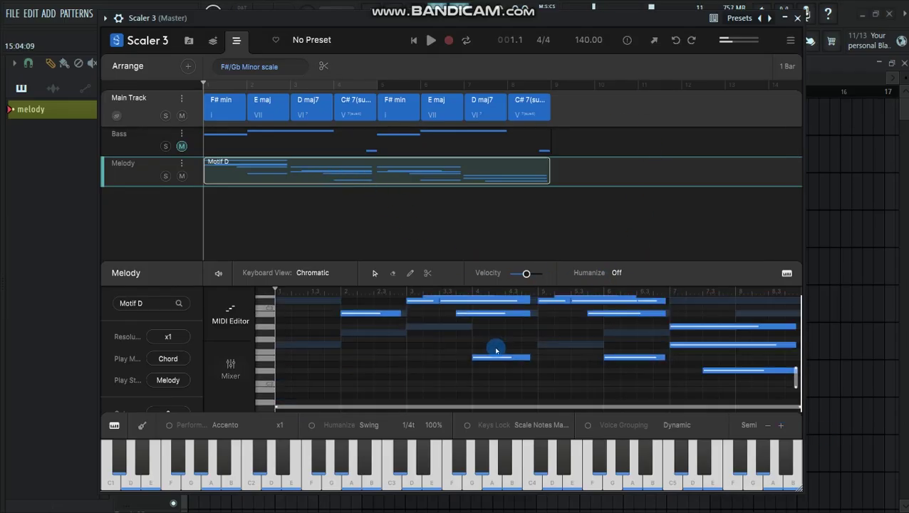
# Delete the Melody track and unmute the Bass track.
pyautogui.click(181, 165)
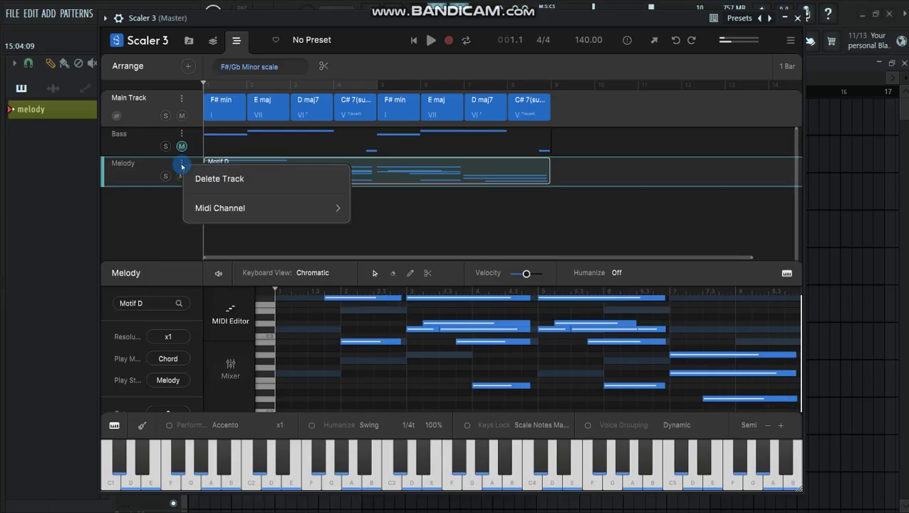
pyautogui.click(222, 179)
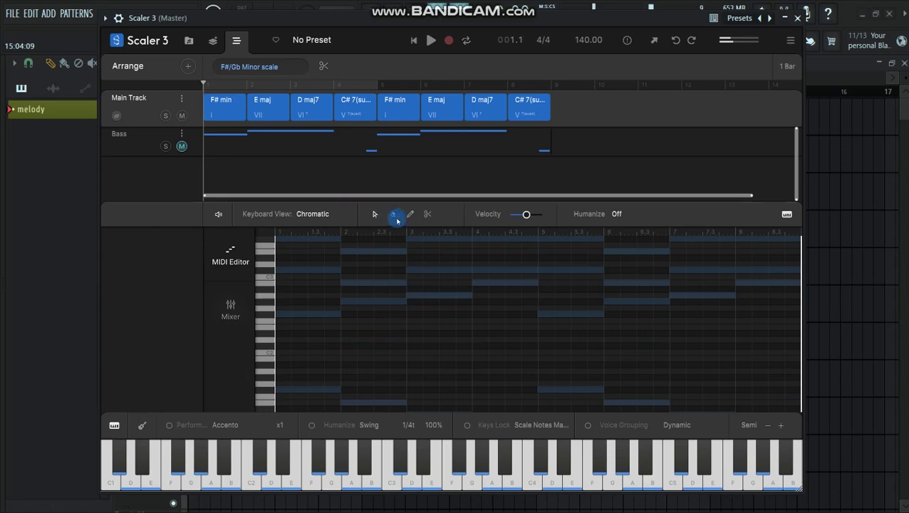
pyautogui.click(180, 144)
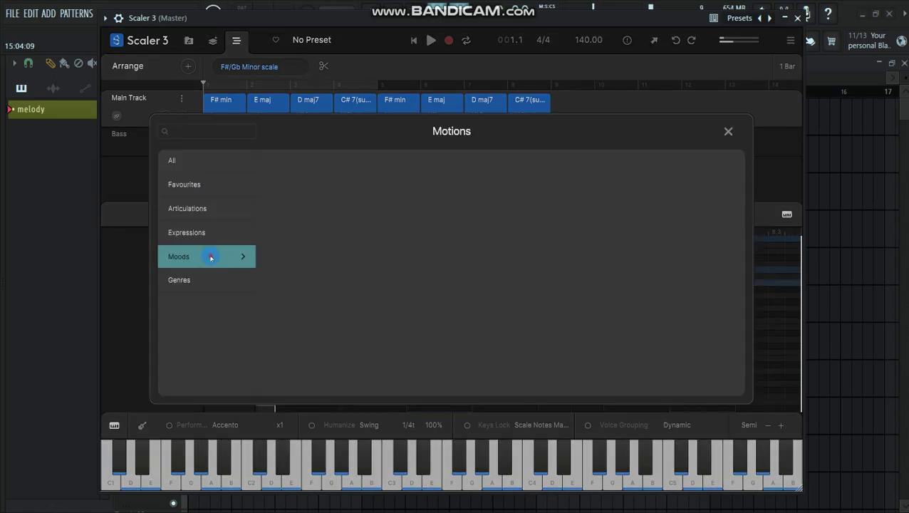
# Add a Performances track with the Energico motion from the Sad mood's Vivace performances.
pyautogui.click(208, 256)
pyautogui.click(301, 272)
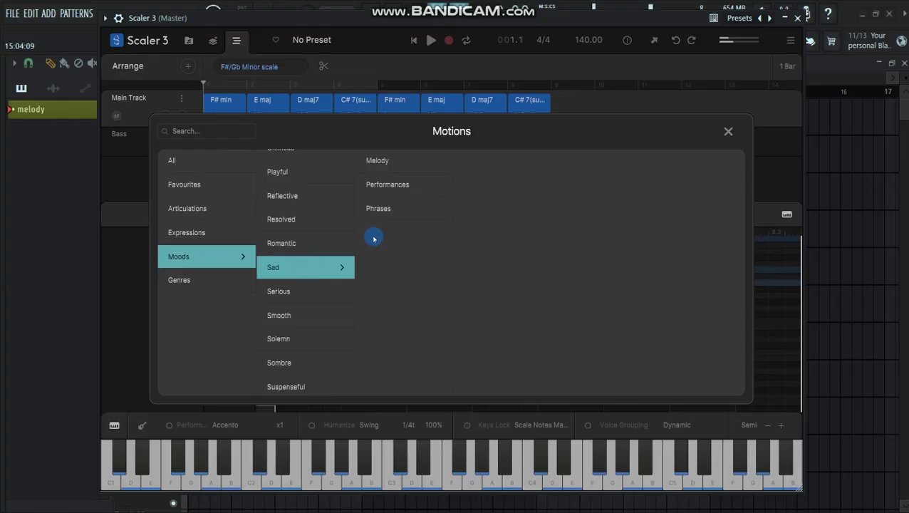
pyautogui.click(384, 161)
pyautogui.click(384, 191)
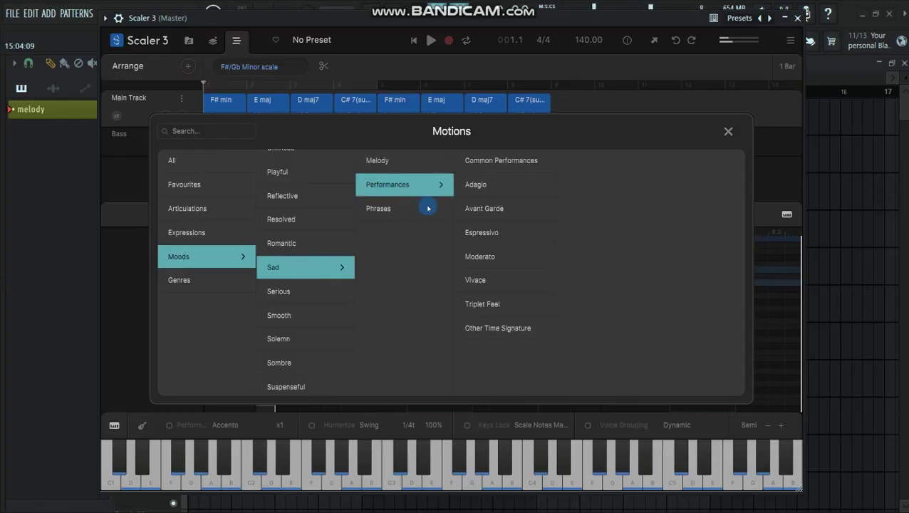
pyautogui.click(503, 280)
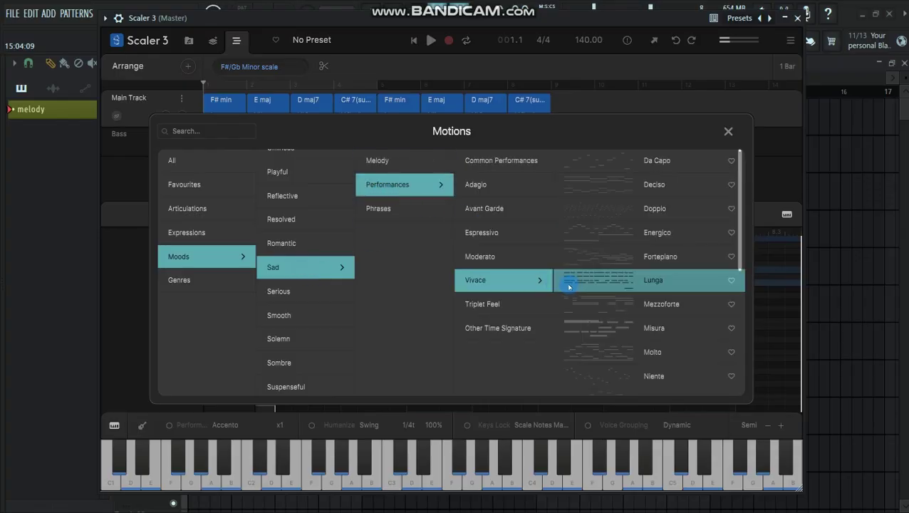
pyautogui.click(600, 236)
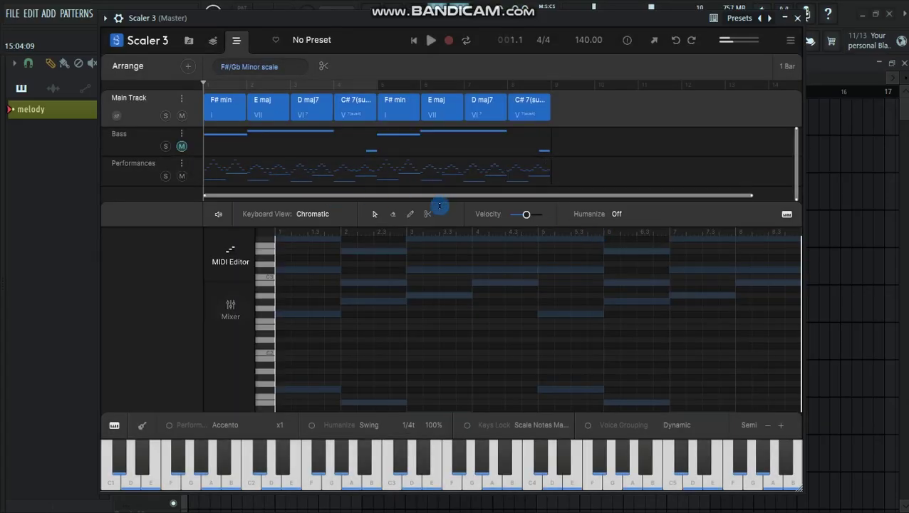
# Play the arrangement with the Bass muted and raise the Performances track's volume in the mixer.
pyautogui.click(166, 147)
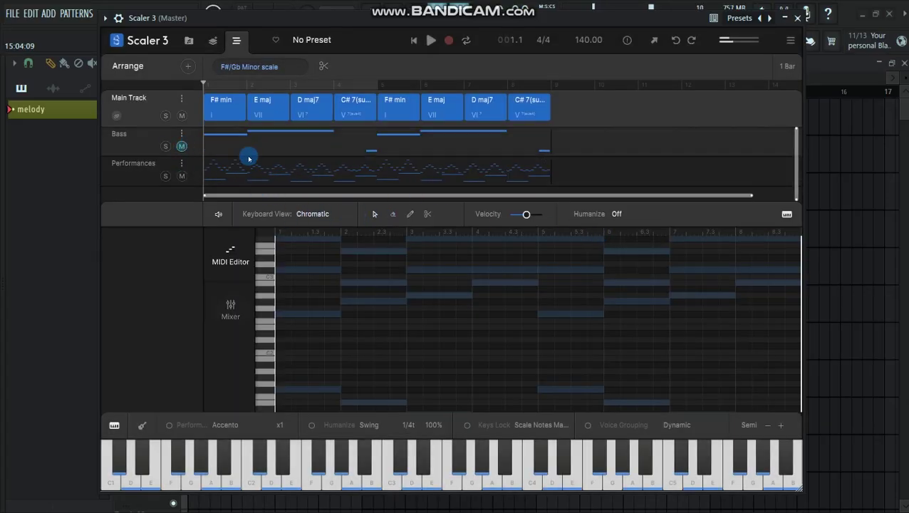
pyautogui.press('space')
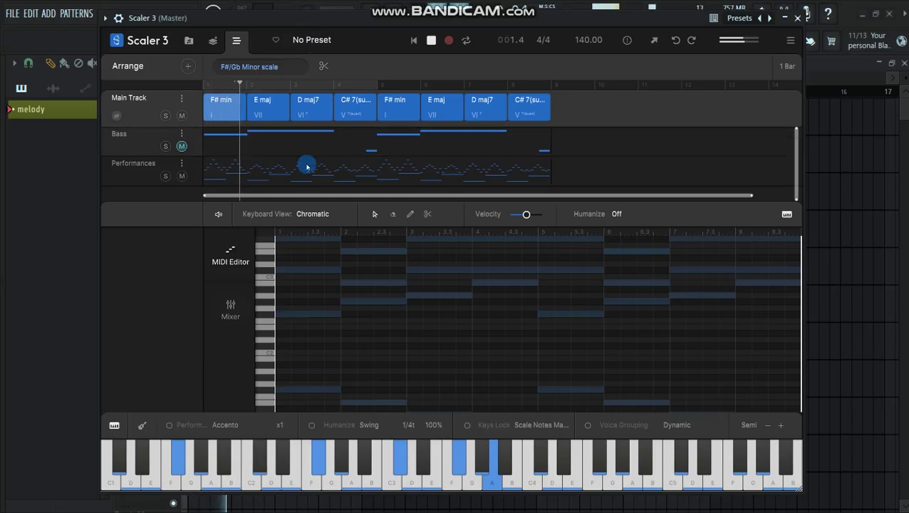
pyautogui.click(149, 175)
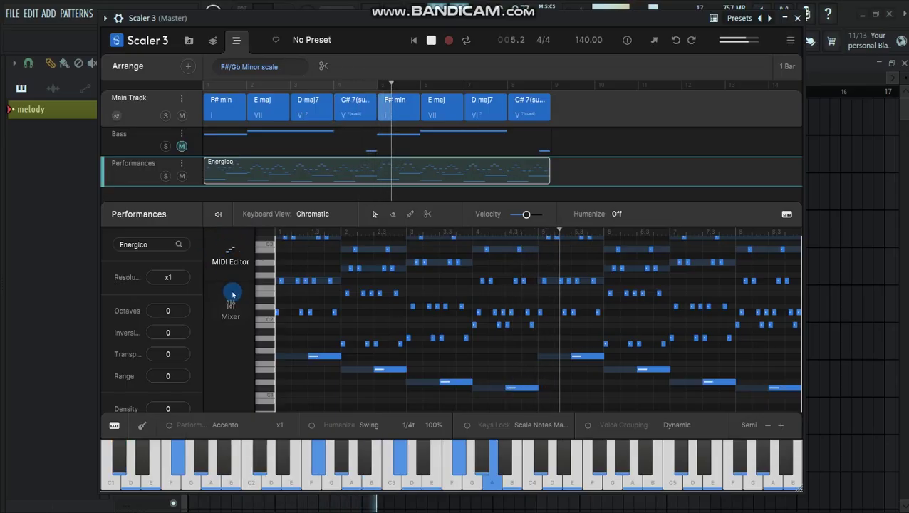
pyautogui.click(232, 295)
pyautogui.moveTo(468, 271)
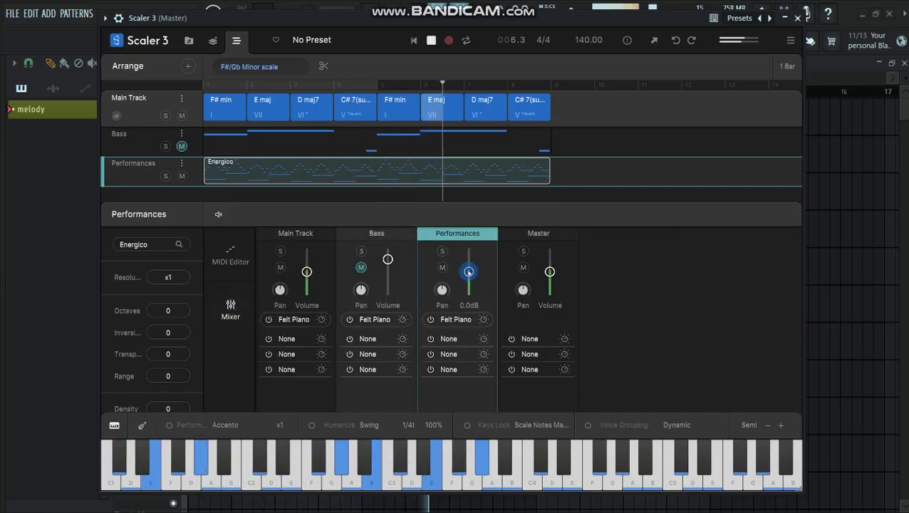
pyautogui.moveTo(468, 272); pyautogui.dragTo(469, 258)
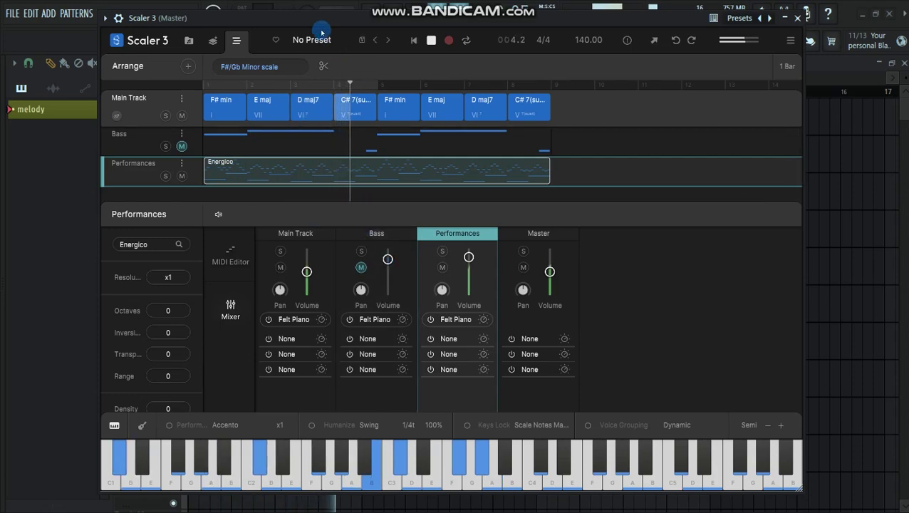
pyautogui.press('space')
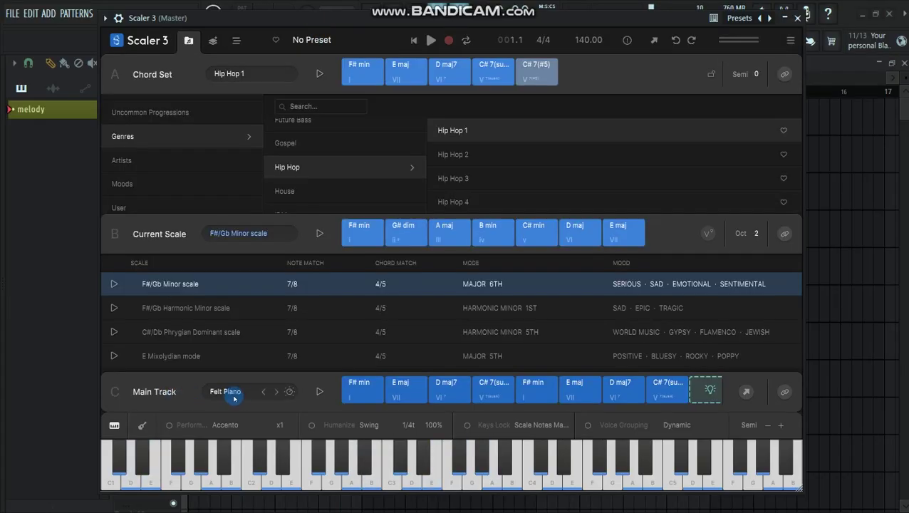
# Replace the Main Track's Felt Piano sound with the SRX ELECTRIC PIANO (VST3) instrument.
pyautogui.click(225, 392)
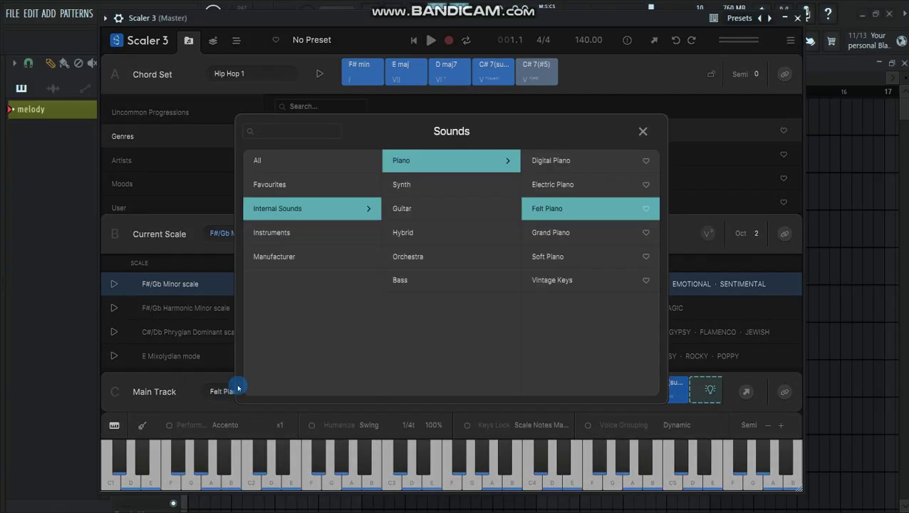
pyautogui.click(289, 238)
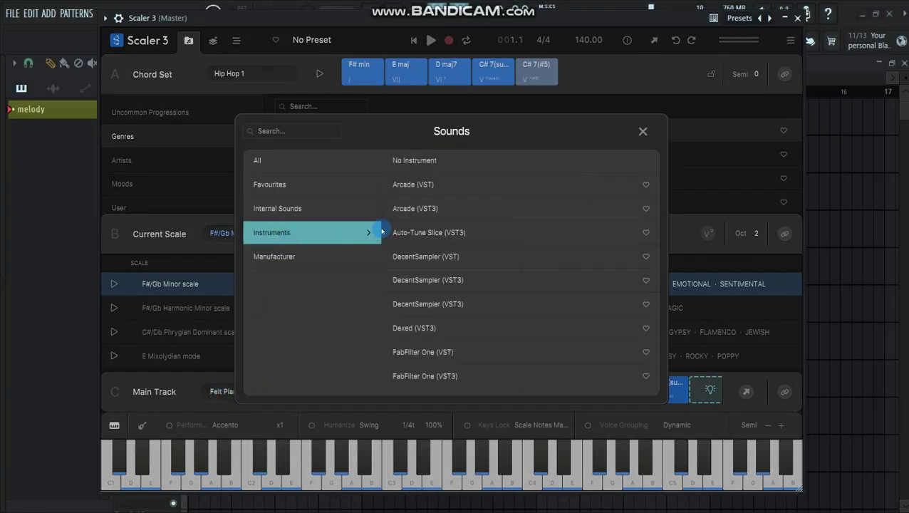
pyautogui.scroll(-10, 426, 237)
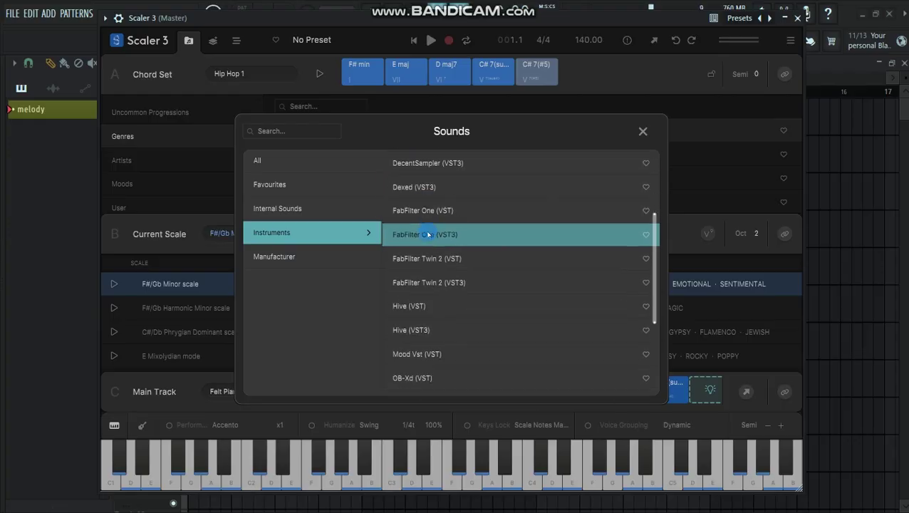
pyautogui.scroll(3, 451, 292)
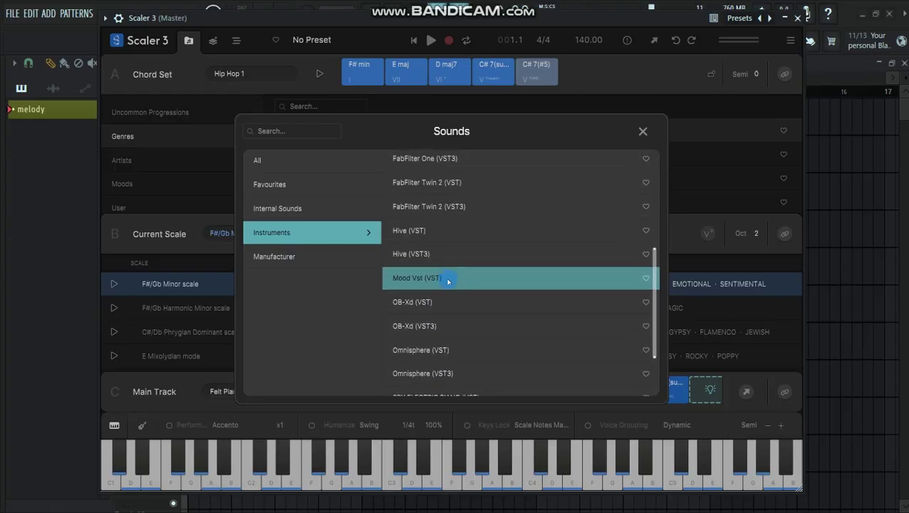
pyautogui.scroll(-3, 448, 272)
pyautogui.scroll(3, 447, 272)
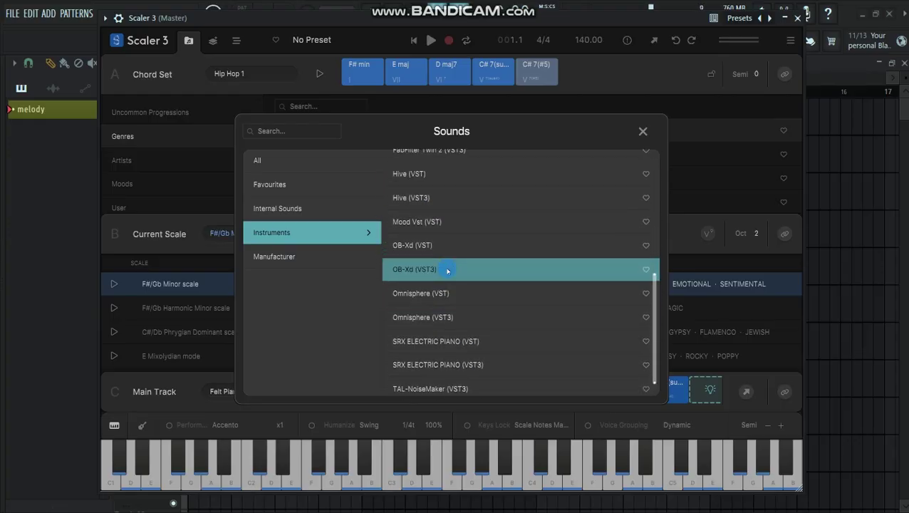
pyautogui.scroll(-1, 443, 285)
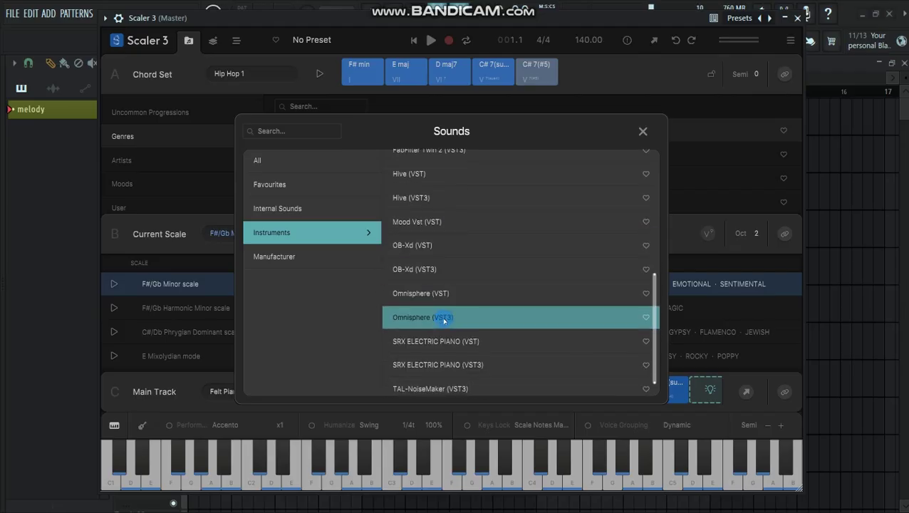
pyautogui.scroll(1, 443, 322)
pyautogui.scroll(-2, 444, 325)
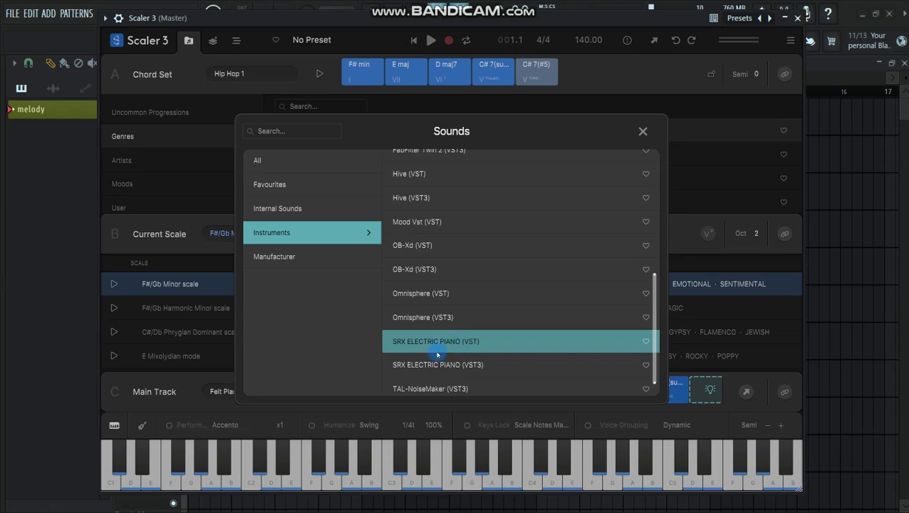
pyautogui.scroll(-1, 437, 353)
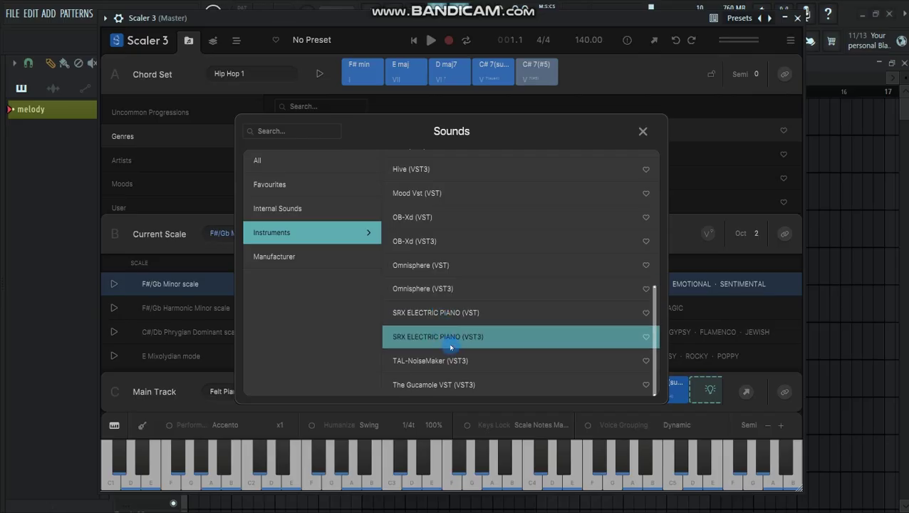
pyautogui.click(452, 346)
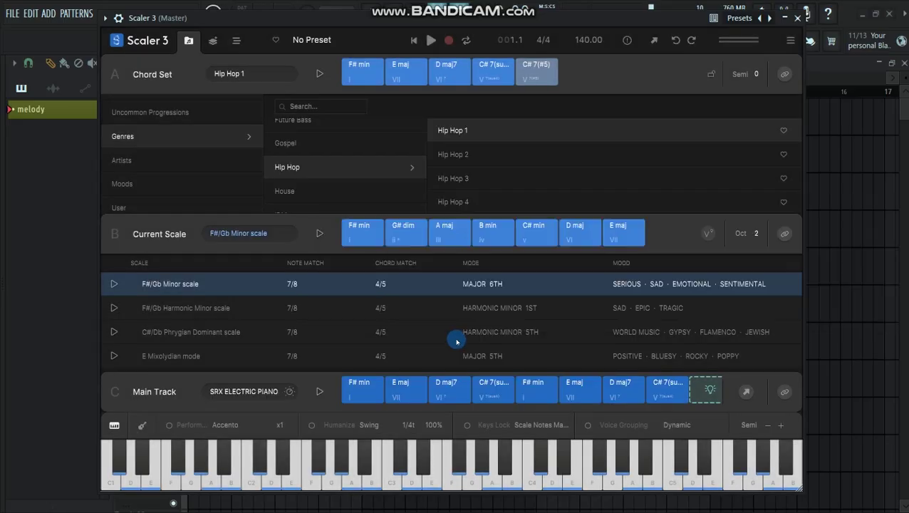
pyautogui.click(455, 335)
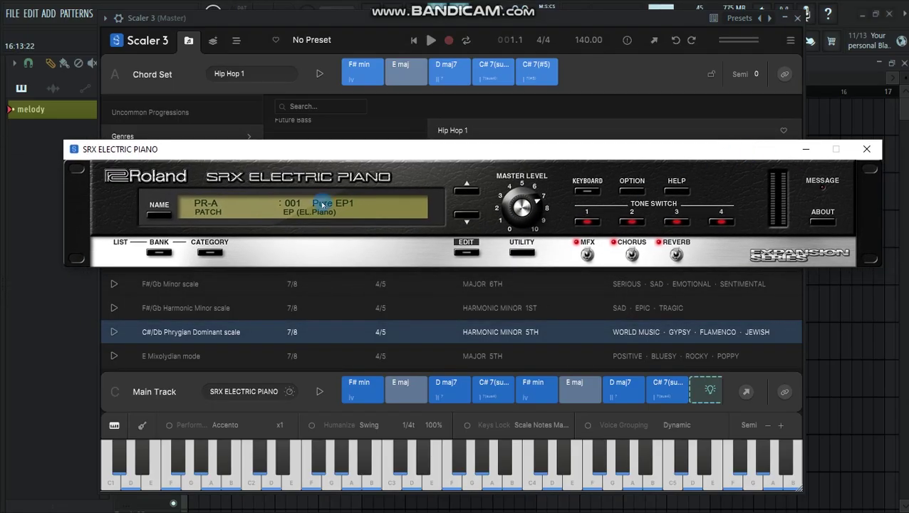
# Load the PR-A patch 002: Lo-Fi EP1 in SRX Electric Piano and close the Scaler 3 window behind it.
pyautogui.click(322, 204)
pyautogui.moveTo(213, 228)
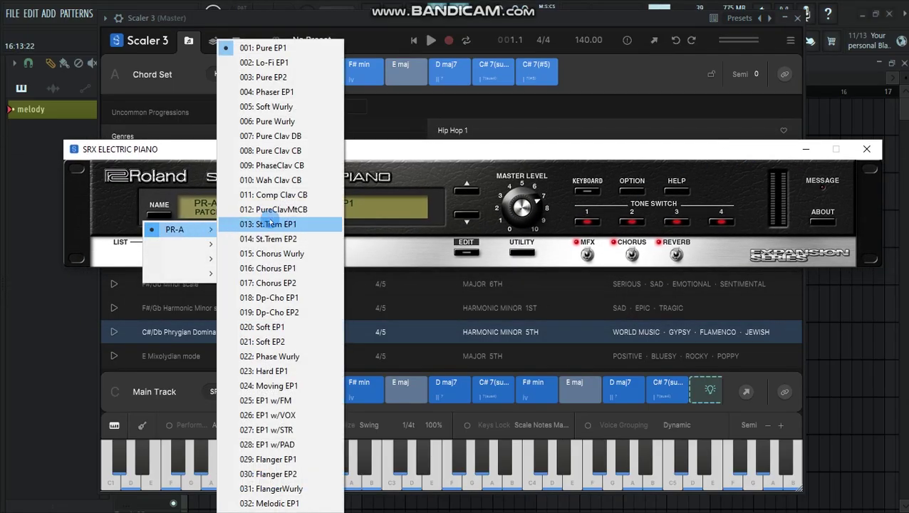
pyautogui.click(283, 62)
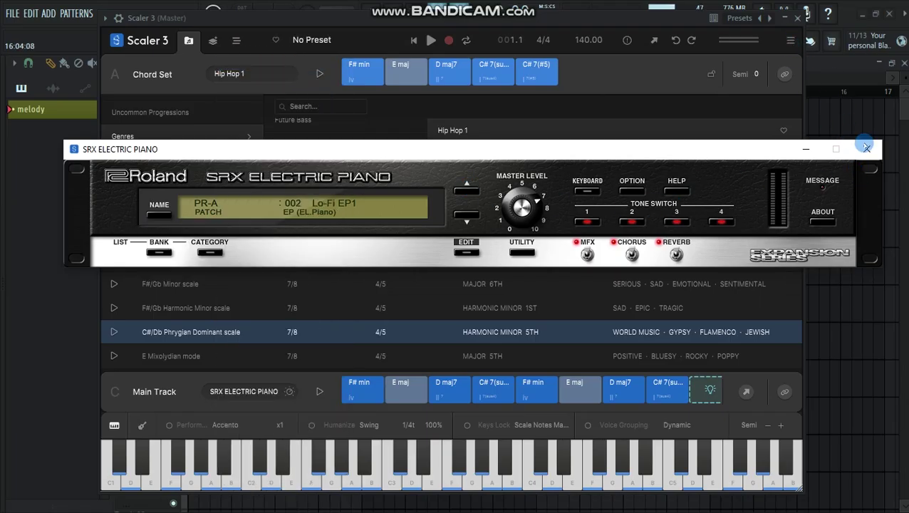
pyautogui.click(803, 32)
pyautogui.click(798, 17)
pyautogui.click(674, 155)
pyautogui.moveTo(673, 155); pyautogui.dragTo(663, 204)
# Play the song and switch the SRX Electric Piano patch to 005: Soft Wurly, then stop playback and return to the playlist.
pyautogui.press('space')
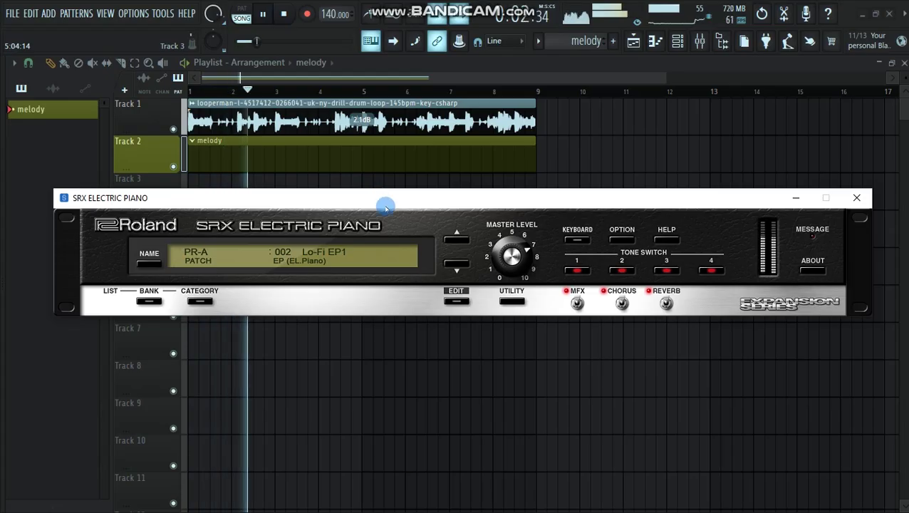
pyautogui.moveTo(385, 206); pyautogui.dragTo(379, 217)
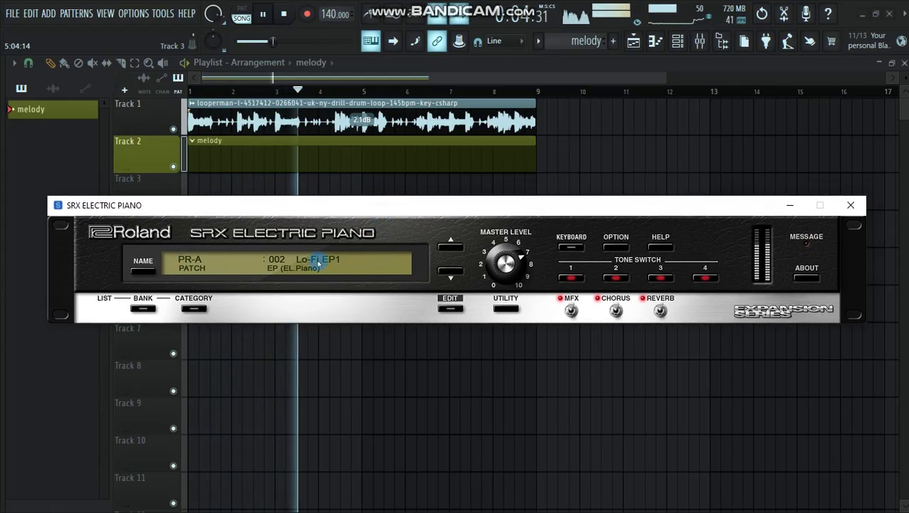
pyautogui.click(143, 269)
pyautogui.moveTo(191, 288)
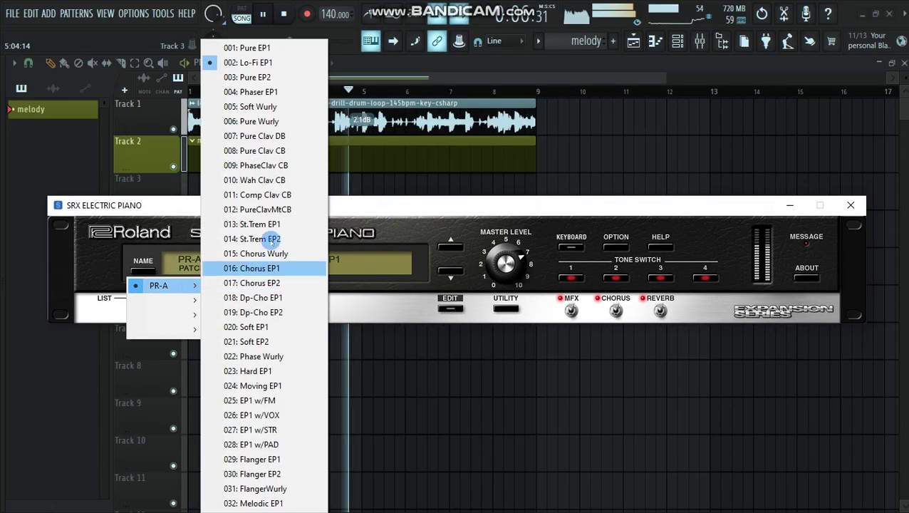
pyautogui.click(271, 107)
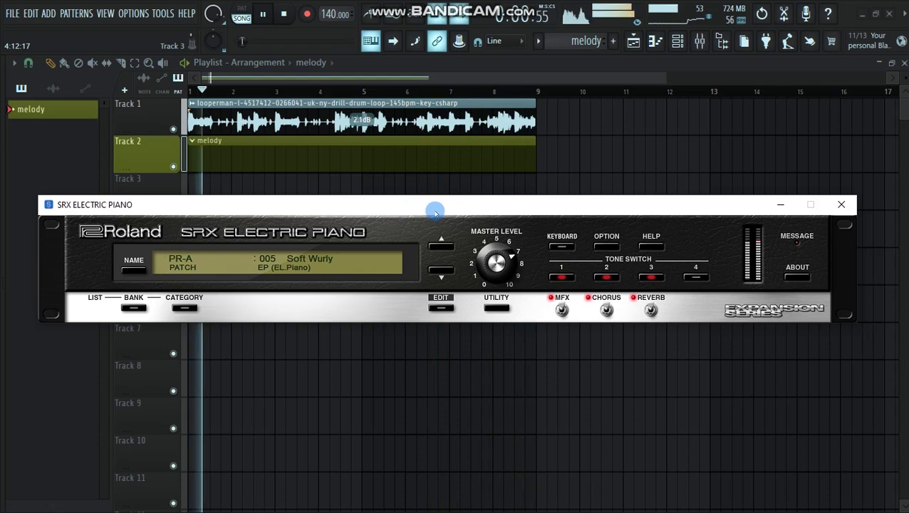
pyautogui.click(342, 70)
pyautogui.press('space')
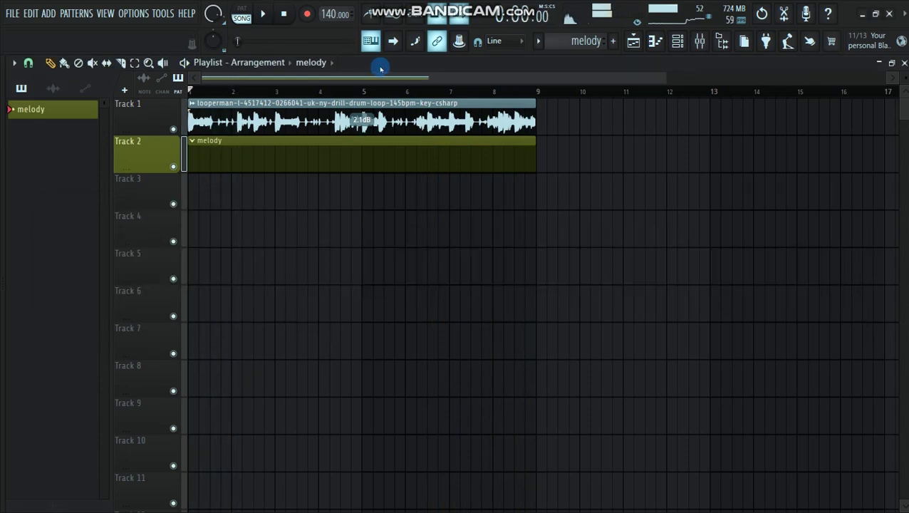